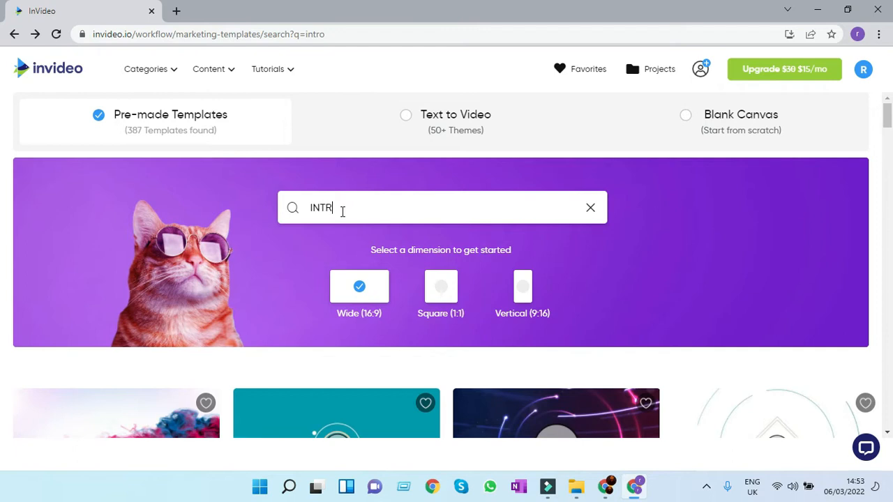
Search the pre-made templates for "intro".
key("BackSpace")
key("BackSpace")
key("BackSpace")
key("BackSpace")
key("BackSpace")
type("intro")
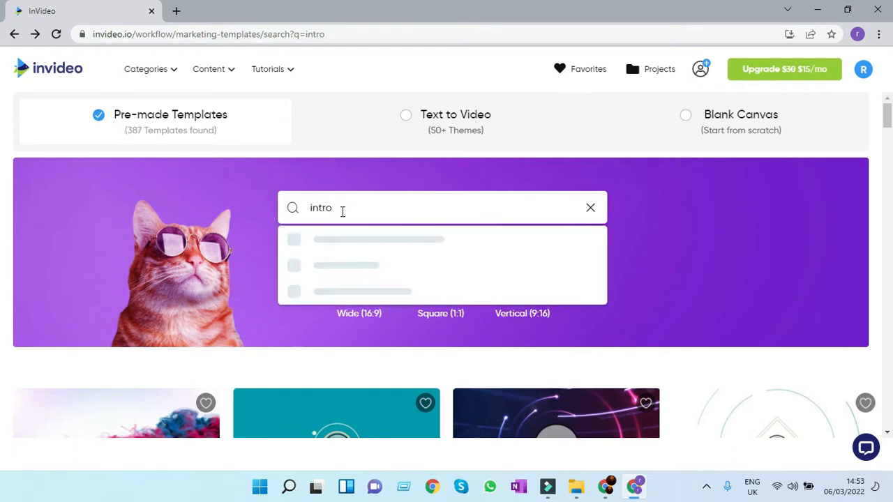
Browse the intro template results to compare the available logo reveal and gaming intro designs.
scroll(705, 305, "down", 5)
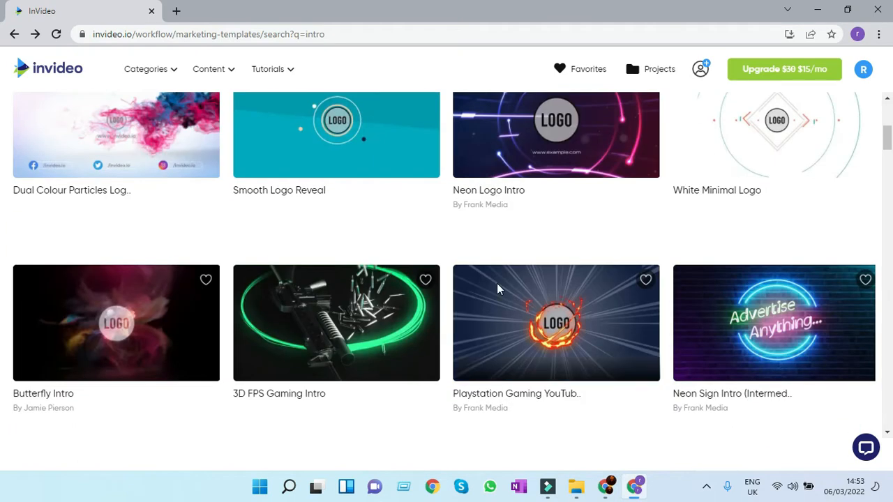
scroll(501, 284, "down", 4)
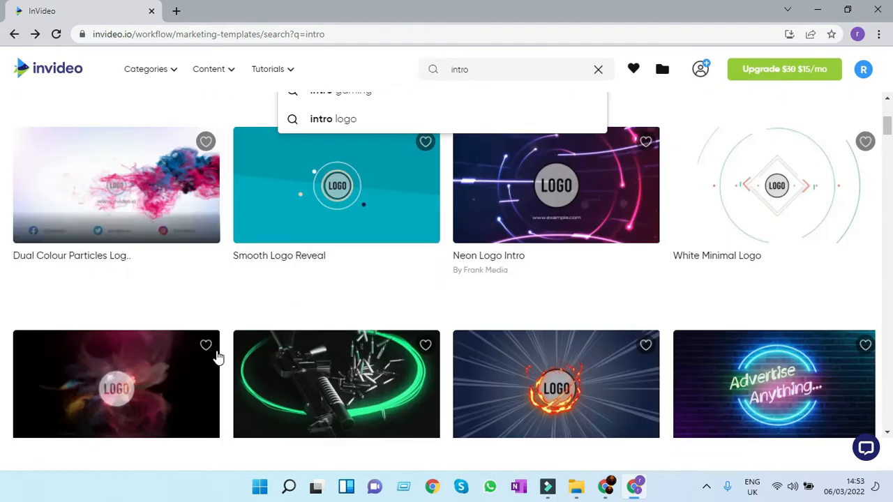
scroll(215, 355, "down", 3)
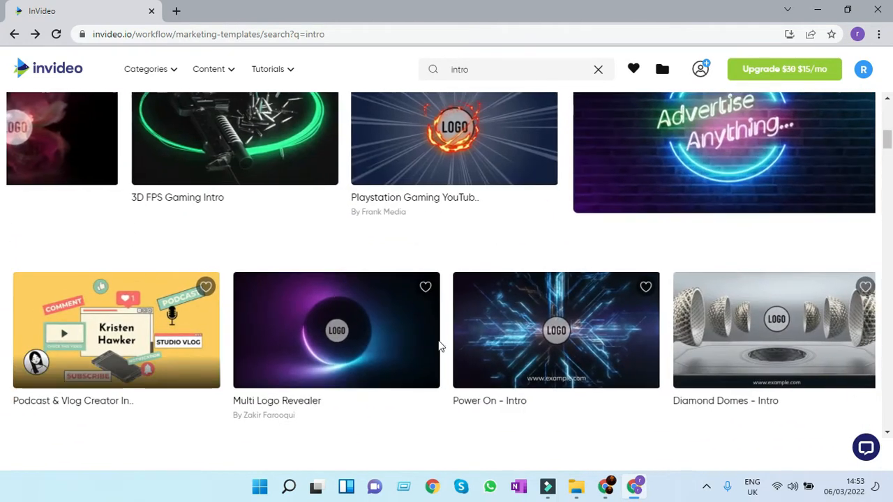
scroll(418, 348, "down", 2)
scroll(448, 344, "down", 1)
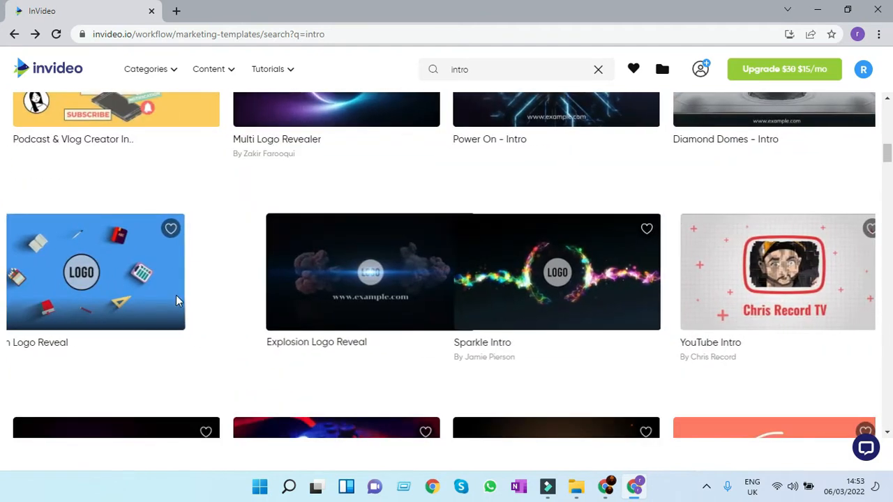
mouse_move(176, 295)
scroll(160, 223, "up", 2)
scroll(337, 352, "down", 3)
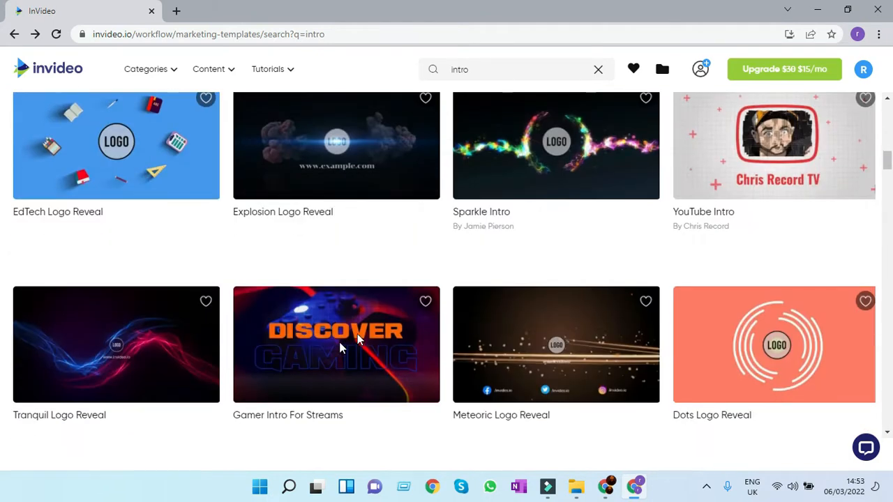
scroll(340, 382, "down", 4)
scroll(434, 358, "up", 3)
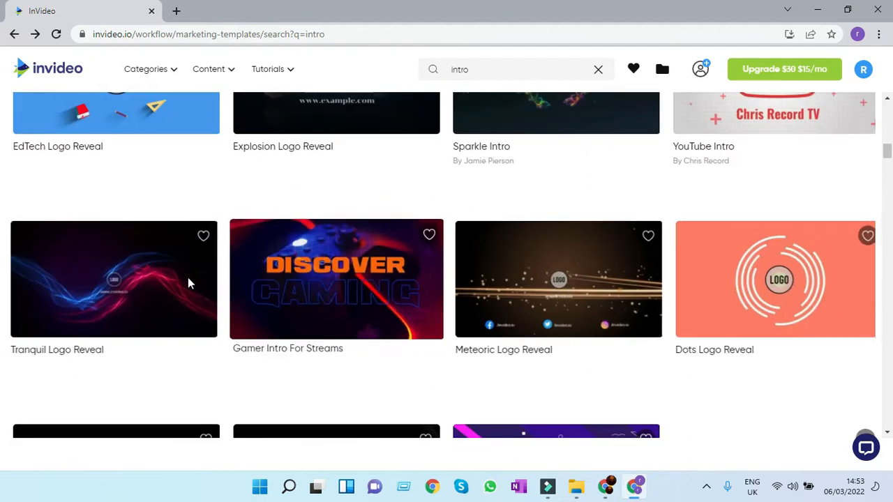
scroll(371, 303, "up", 3)
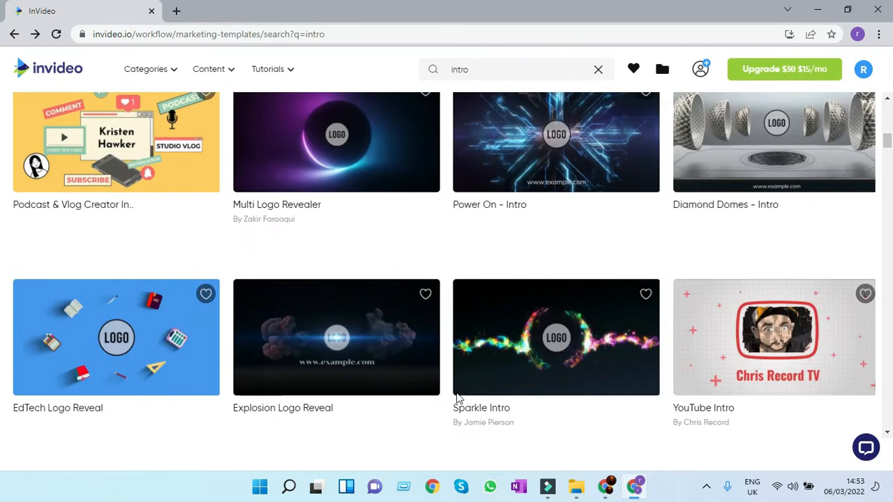
scroll(646, 328, "up", 4)
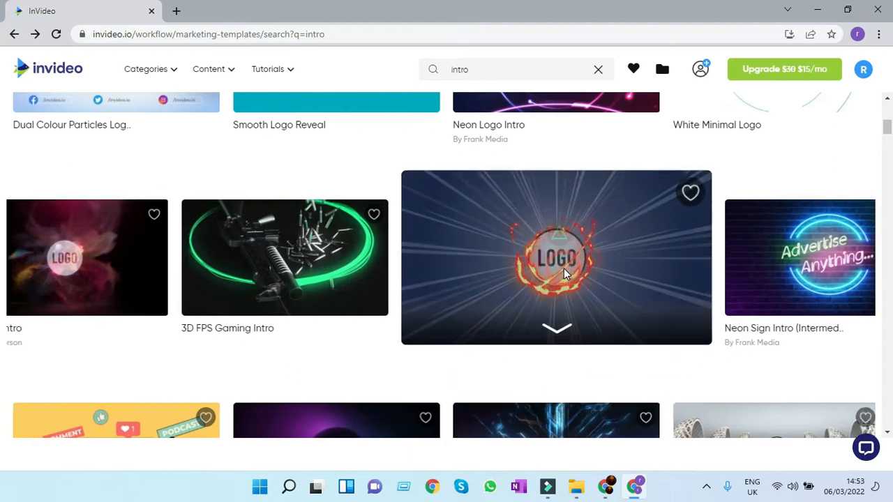
Open the details of the Playstation Gaming YouTube Intro template, view its preview video and pause it.
left_click(564, 268)
scroll(273, 339, "down", 4)
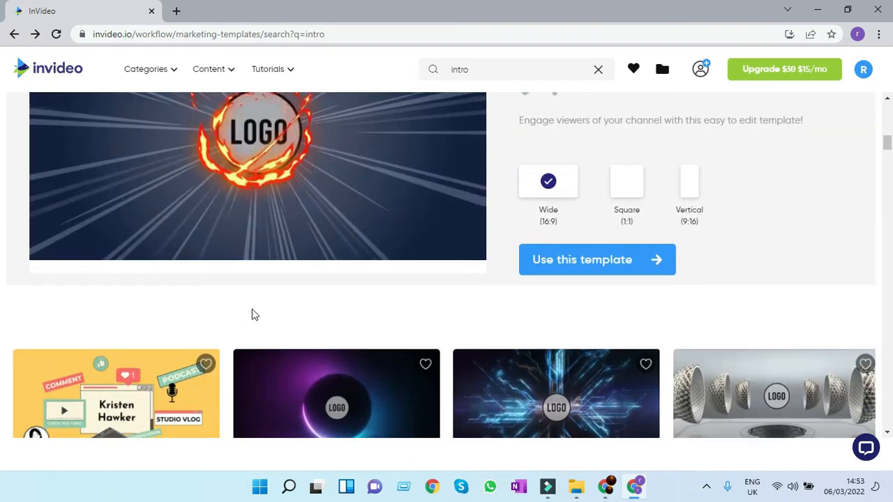
scroll(115, 282, "up", 2)
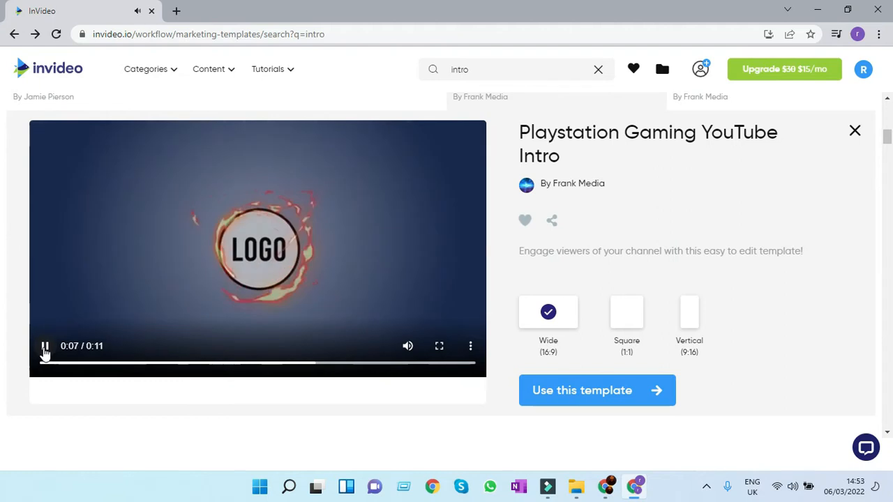
left_click(44, 349)
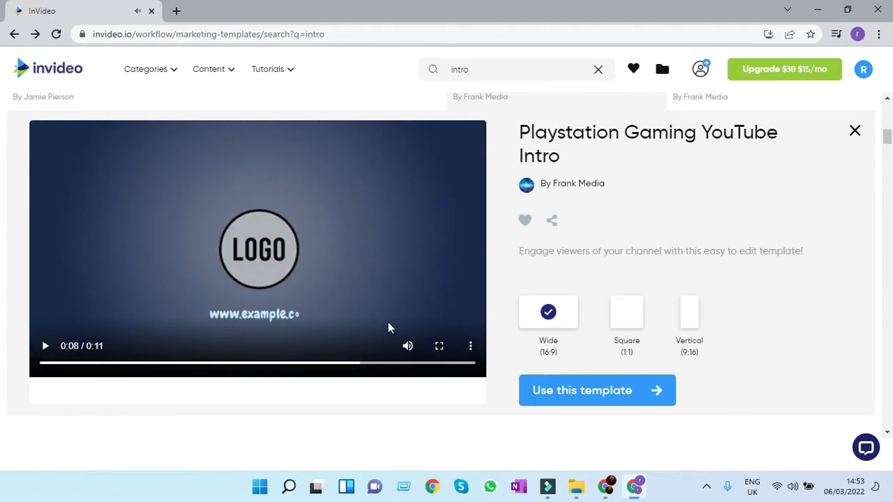
Choose the Wide (16:9) dimension for the Playstation Gaming YouTube Intro template and open it for editing.
scroll(387, 322, "up", 2)
scroll(388, 322, "down", 3)
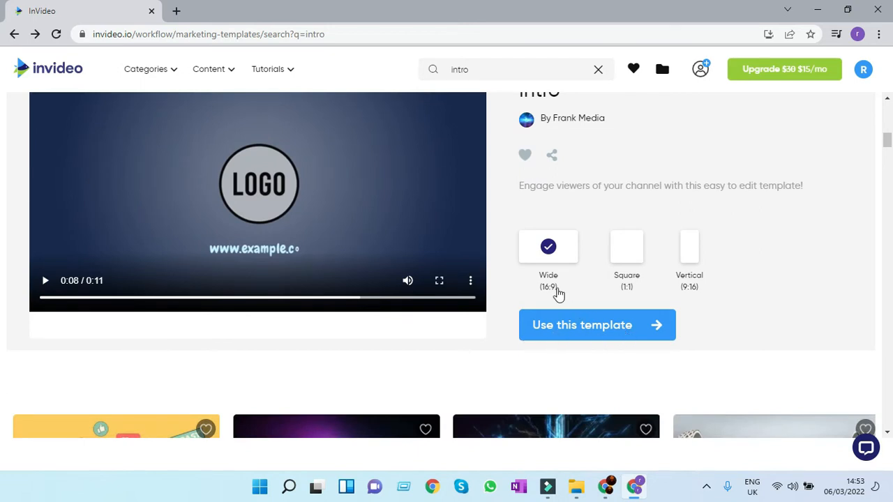
left_click(640, 258)
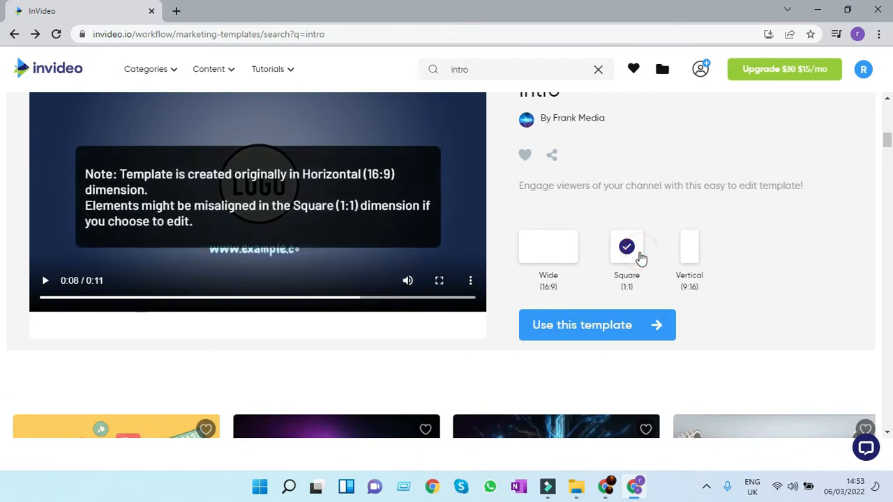
left_click(557, 255)
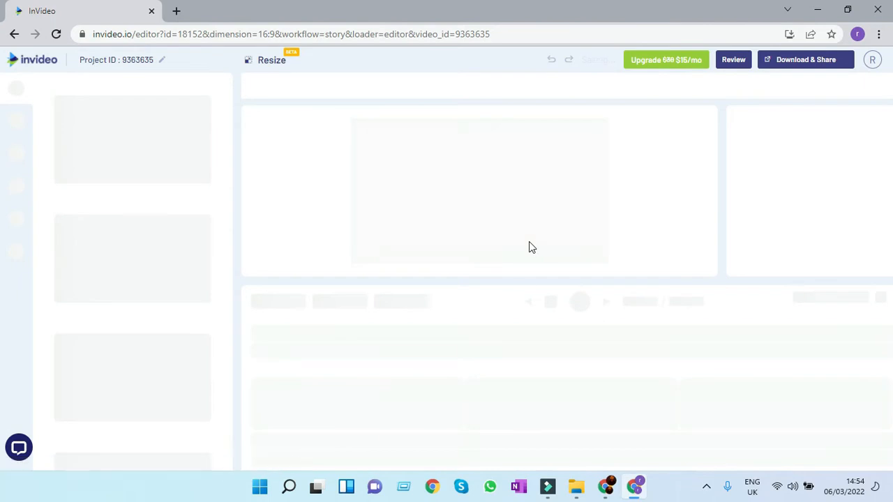
Upload the T (5) image from the Downloads folder as the logo in Scene 02.
left_click(478, 339)
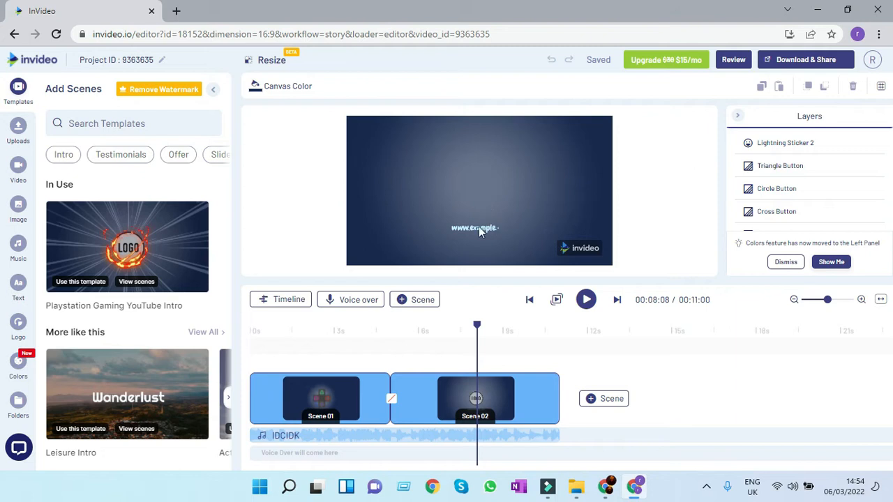
left_click(481, 406)
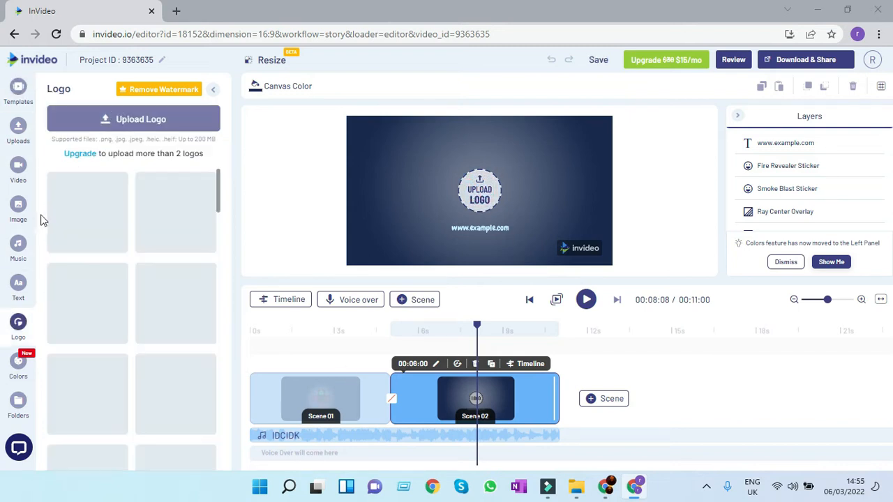
left_click(150, 119)
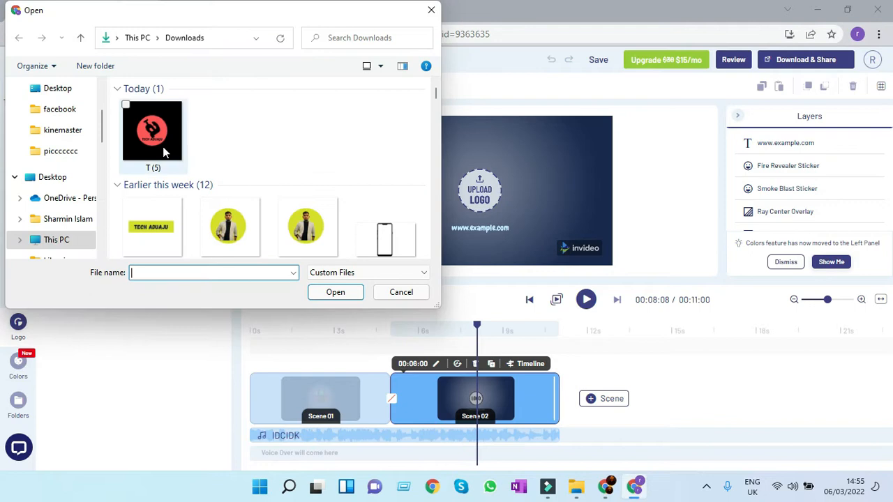
left_click(152, 134)
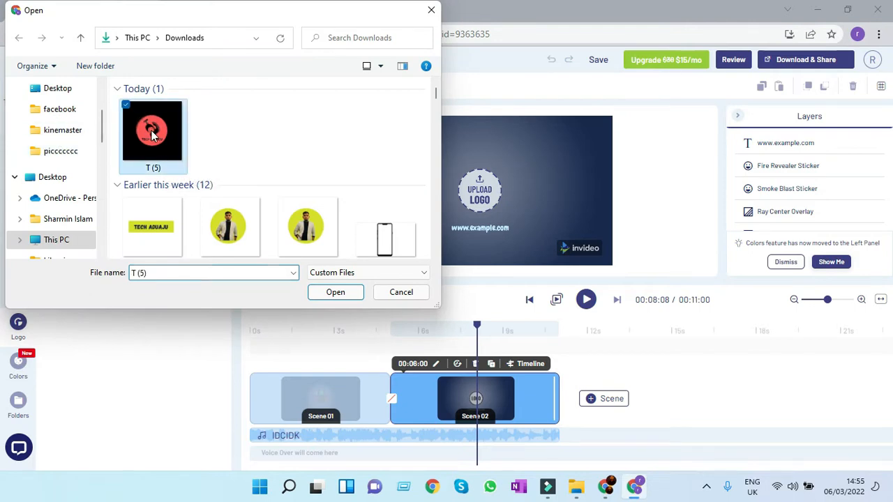
left_click(336, 292)
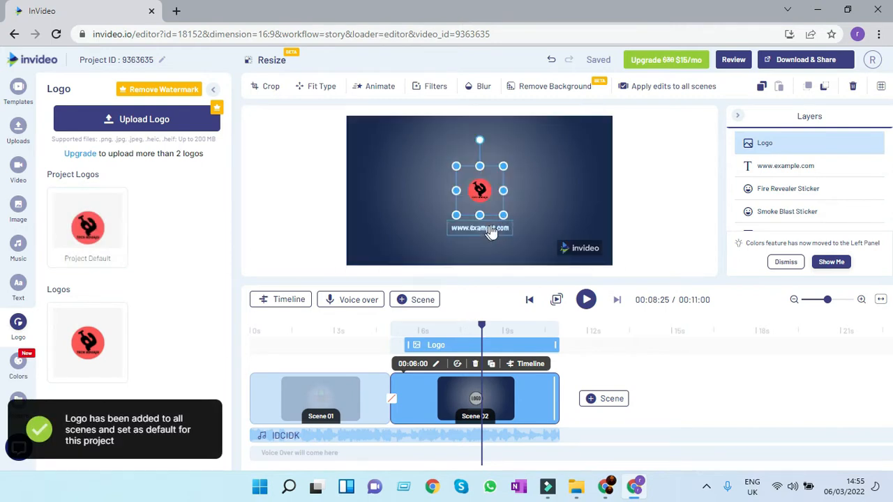
left_click_drag(484, 237, 479, 249)
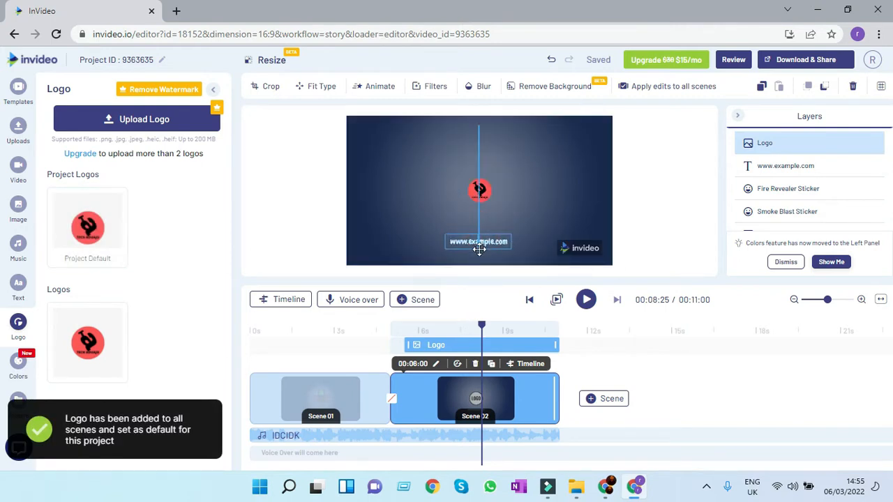
left_click(479, 191)
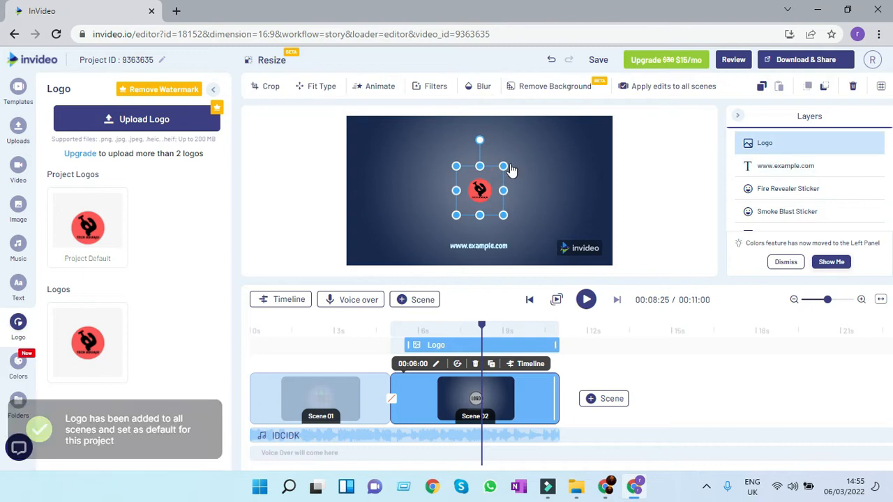
left_click_drag(503, 166, 530, 144)
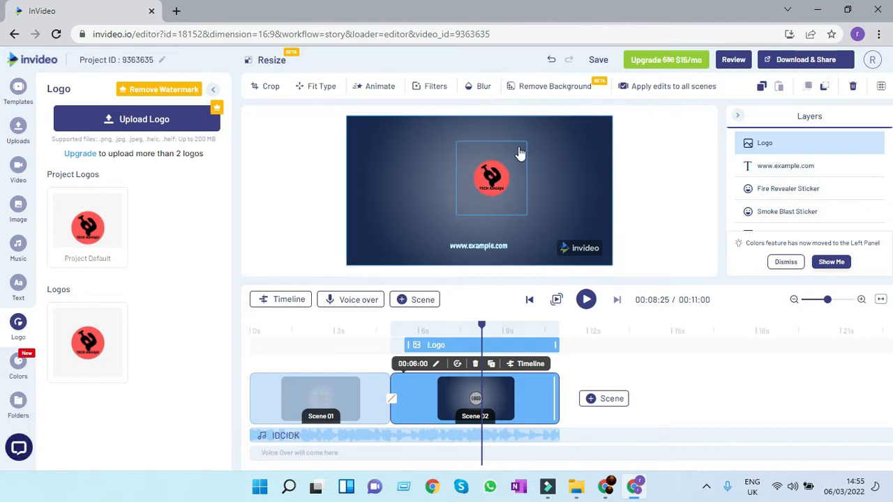
left_click_drag(489, 179, 475, 188)
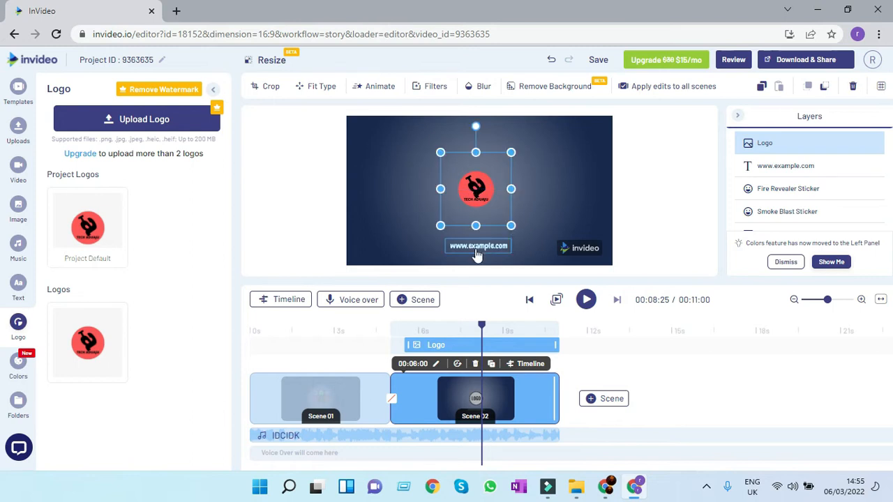
left_click(483, 252)
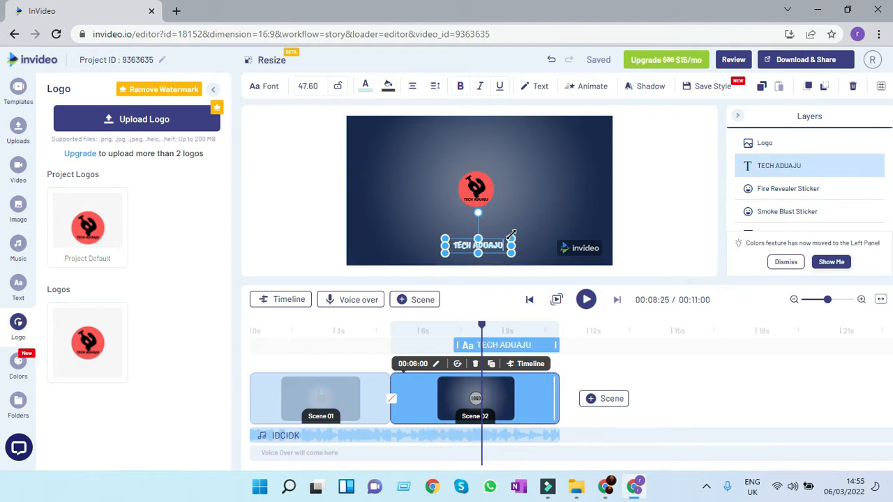
left_click(307, 86)
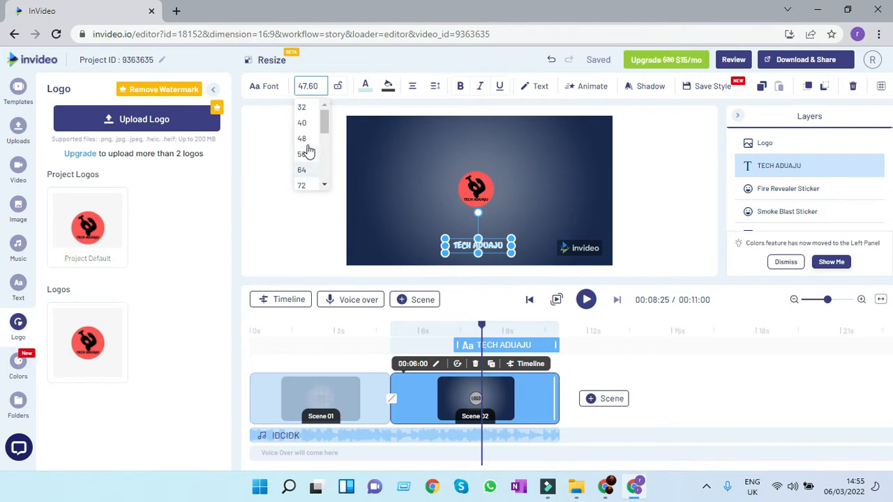
left_click(304, 171)
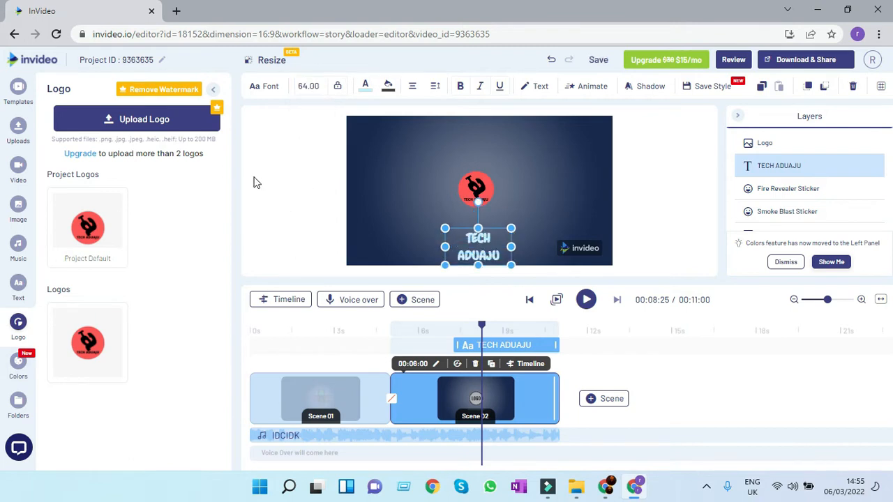
Widen the TECH ADUAJU text box so the words fit on one line, and centre it beneath the logo.
left_click(278, 179)
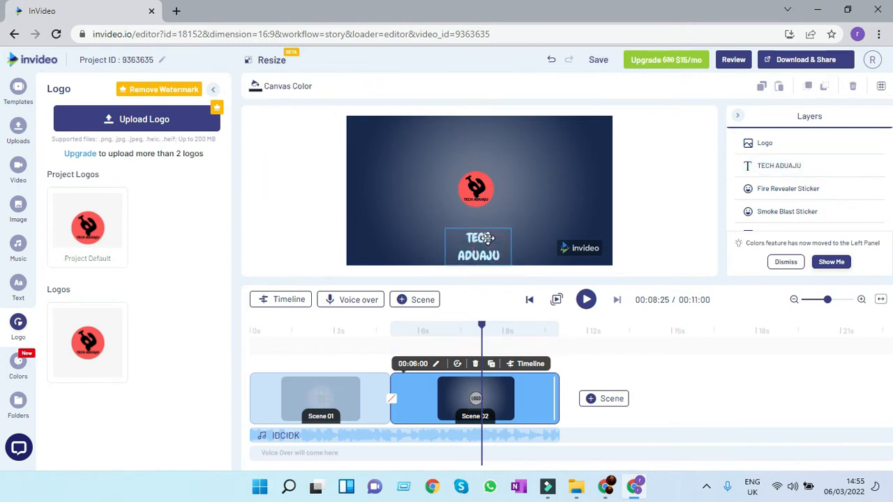
left_click(487, 238)
left_click_drag(515, 239, 527, 242)
left_click(688, 209)
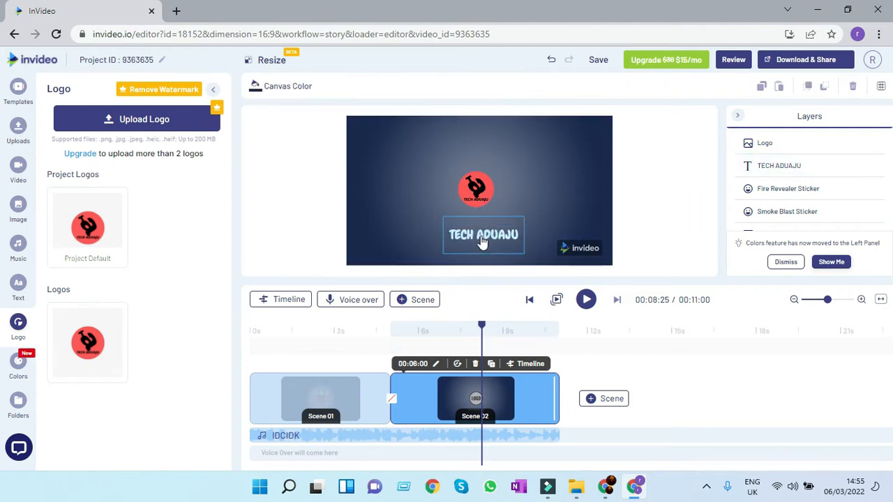
left_click_drag(478, 240, 473, 233)
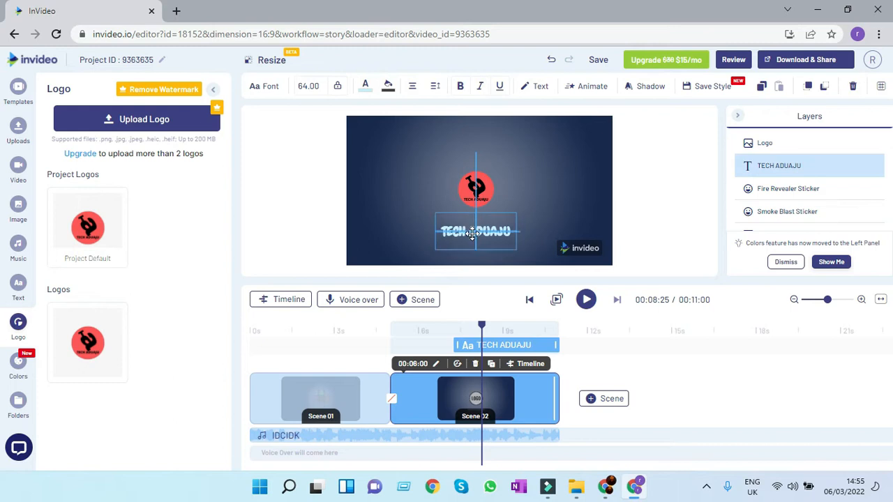
left_click(645, 203)
Play the intro from the start of Scene 02 to check the logo and text animation, then pause it.
left_click_drag(480, 328, 290, 333)
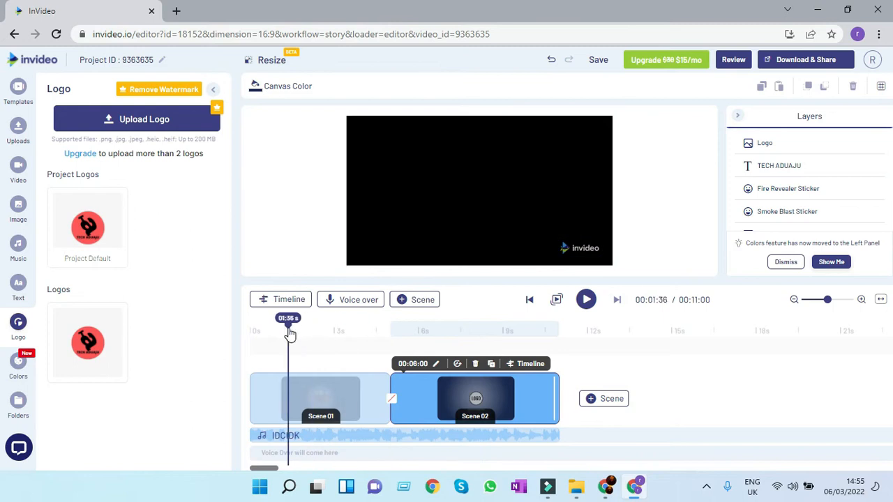
left_click(394, 334)
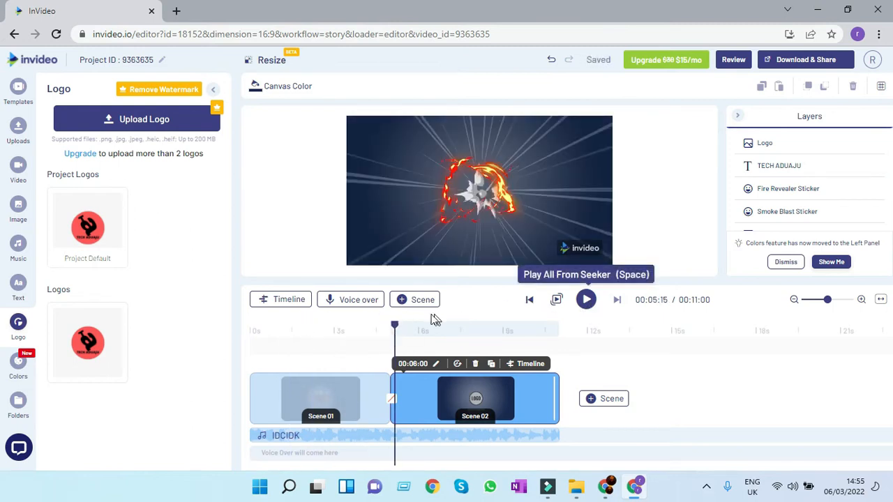
left_click(587, 300)
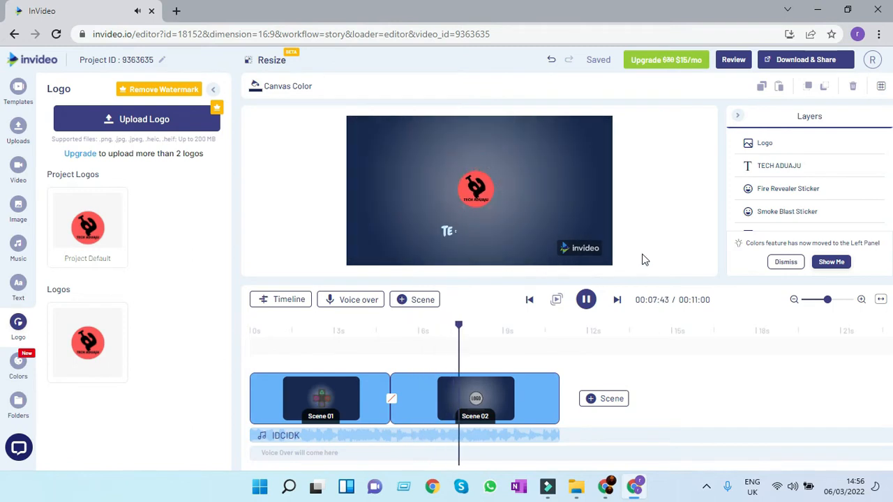
left_click(590, 304)
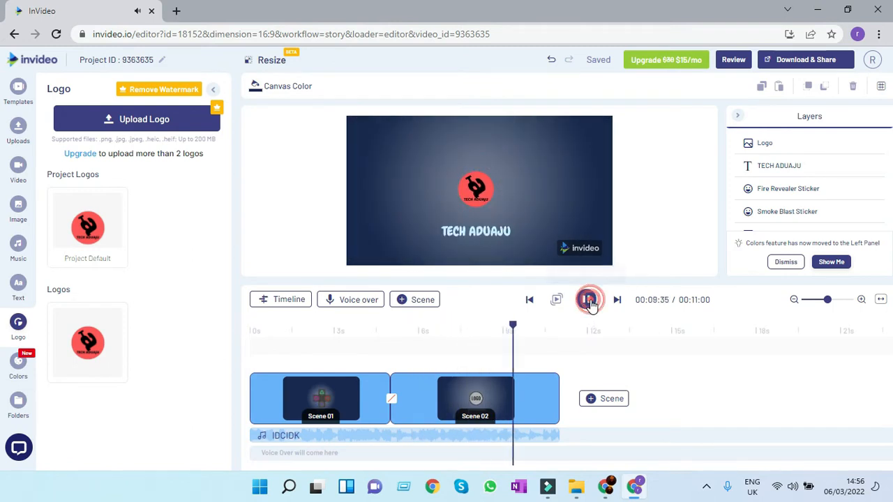
Trim the TECH ADUAJU text clip in Scene 02 so it starts at about 7.78 s and ends shortly before the scene does.
left_click(457, 232)
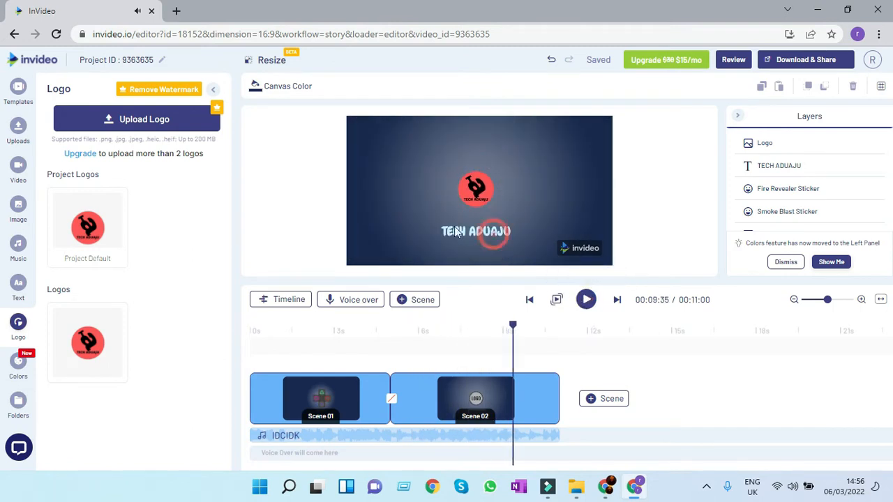
left_click(491, 239)
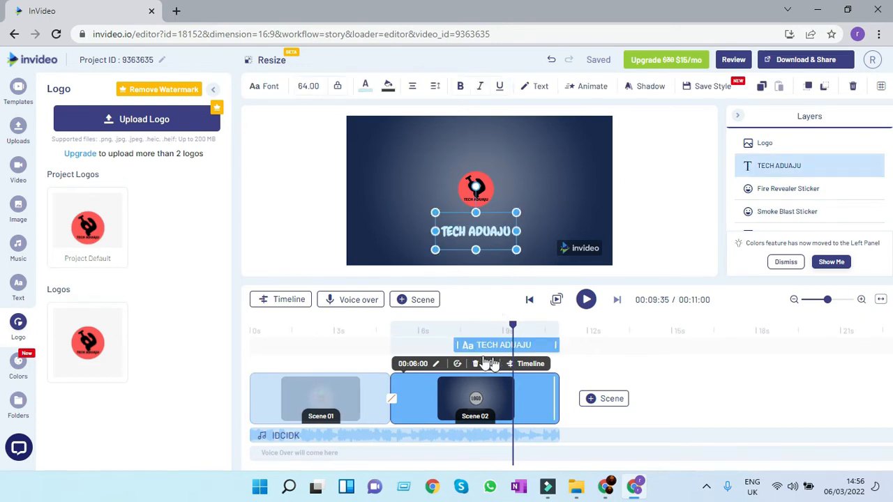
left_click_drag(454, 344, 479, 349)
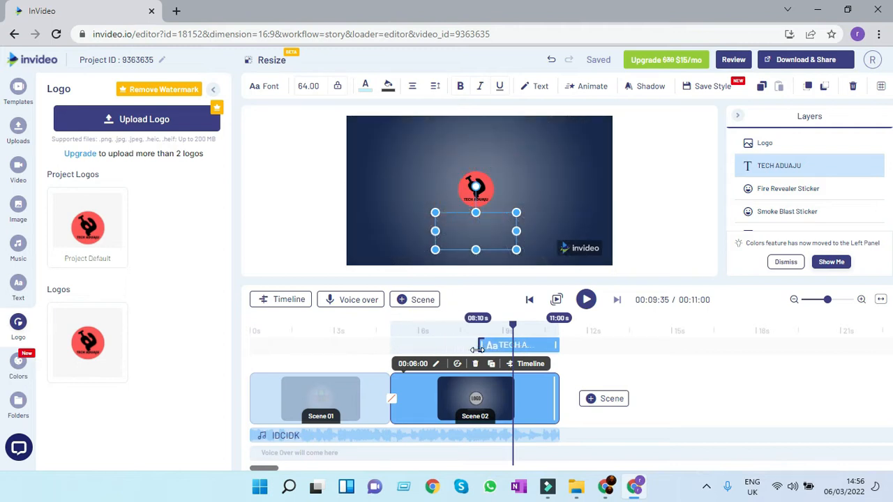
left_click_drag(486, 349, 469, 348)
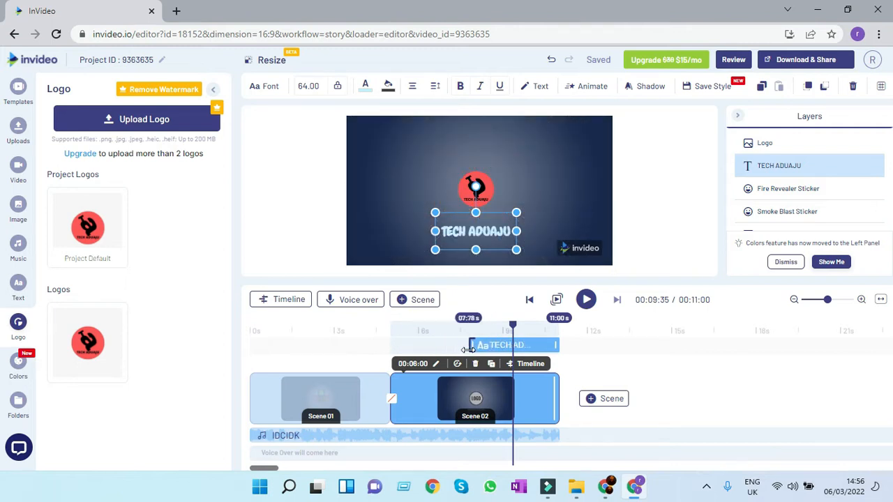
left_click_drag(551, 345, 398, 333)
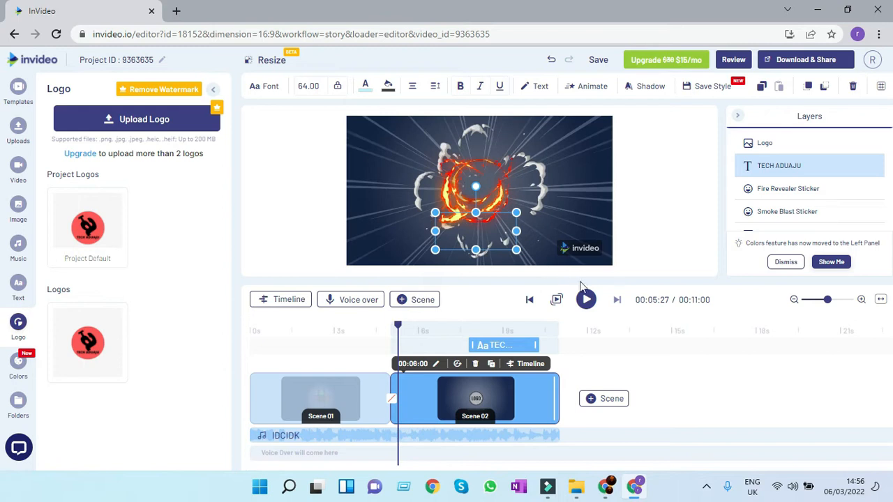
Play Scene 02, then the intro from the beginning, to check the text timing, and return the playhead to 1.90 s.
left_click(586, 300)
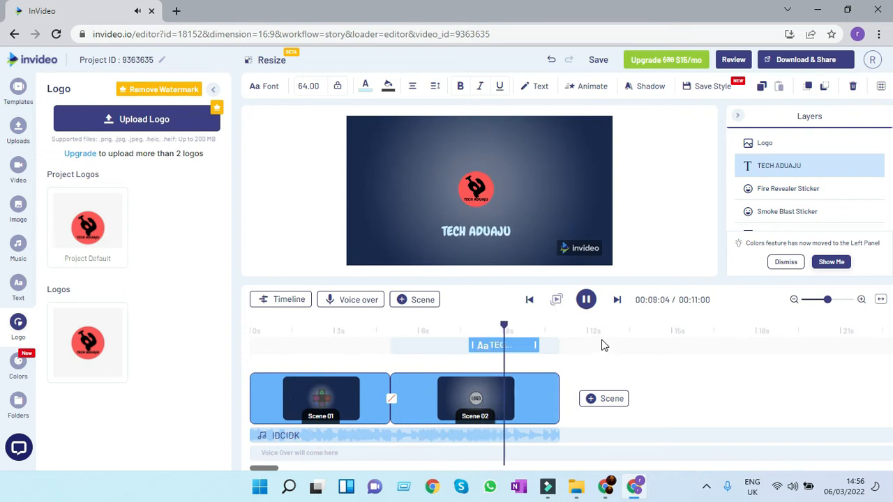
left_click(587, 301)
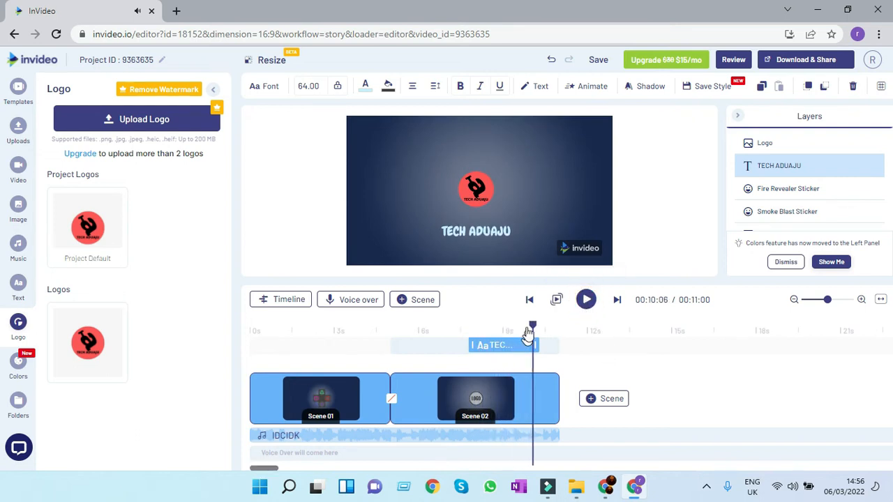
left_click_drag(534, 326, 255, 356)
left_click(586, 300)
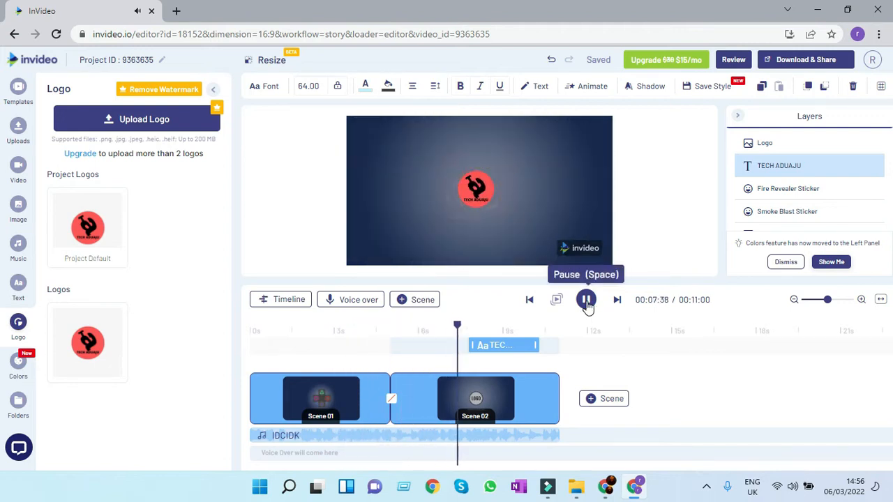
left_click(585, 301)
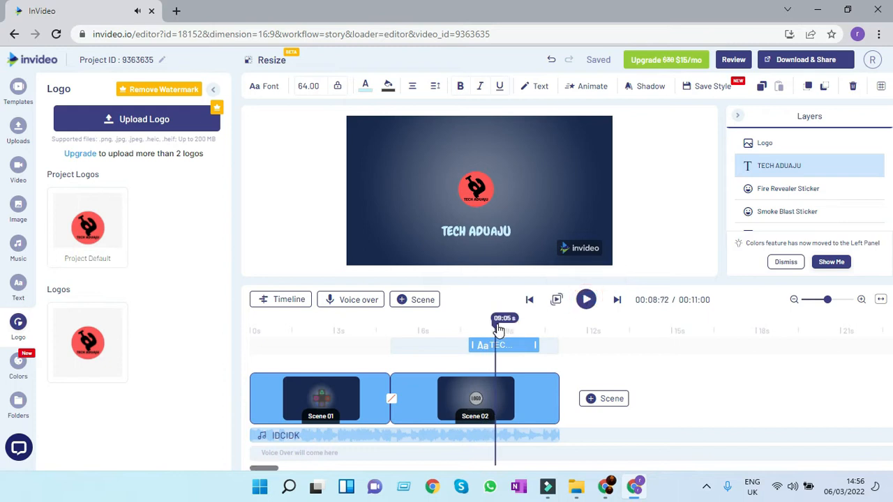
left_click_drag(436, 337, 303, 359)
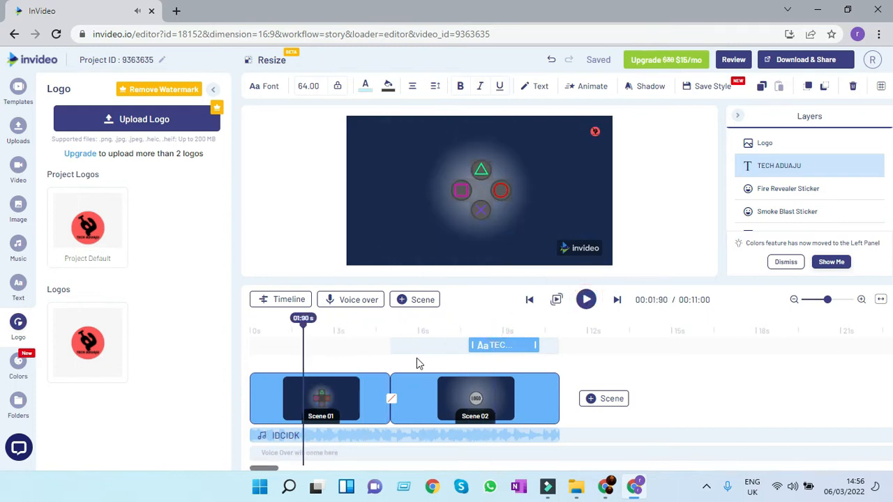
Select the background music, browse the Pop genre of the music library, and preview Message Pop-up Social Network 2 and Cartoon Pop Up 2.
left_click(322, 434)
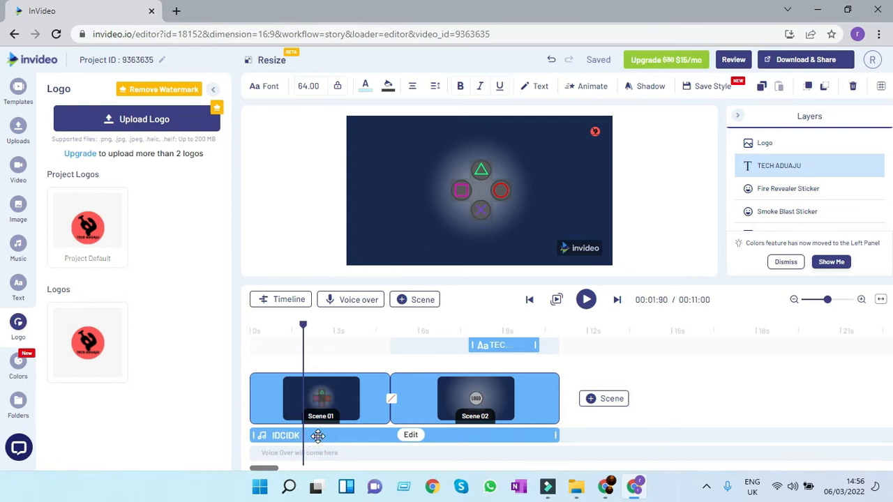
left_click(318, 436)
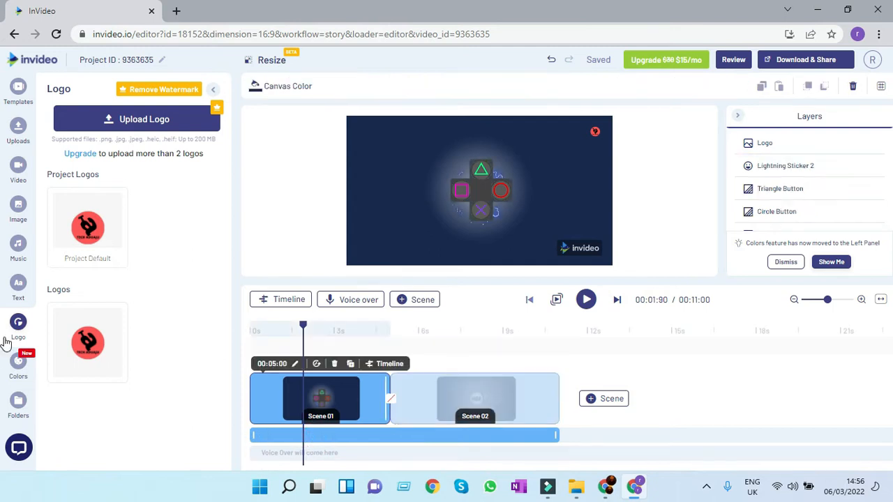
left_click(18, 253)
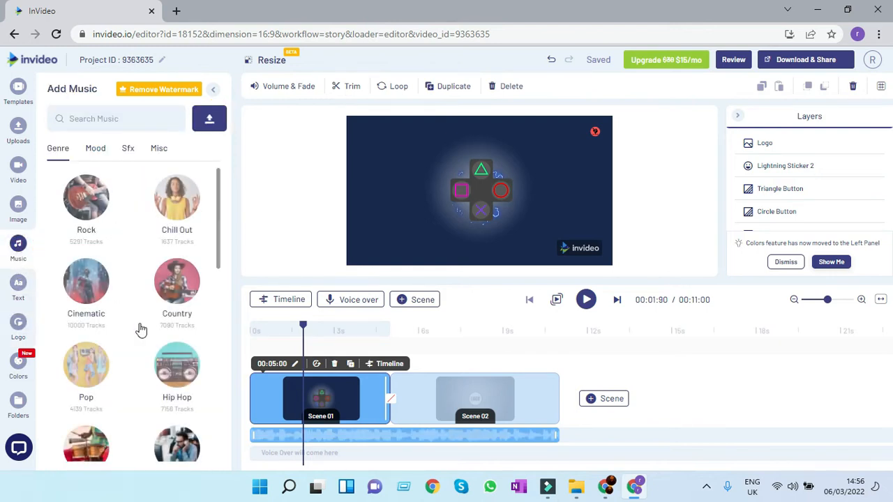
scroll(140, 342, "down", 8)
scroll(140, 343, "up", 5)
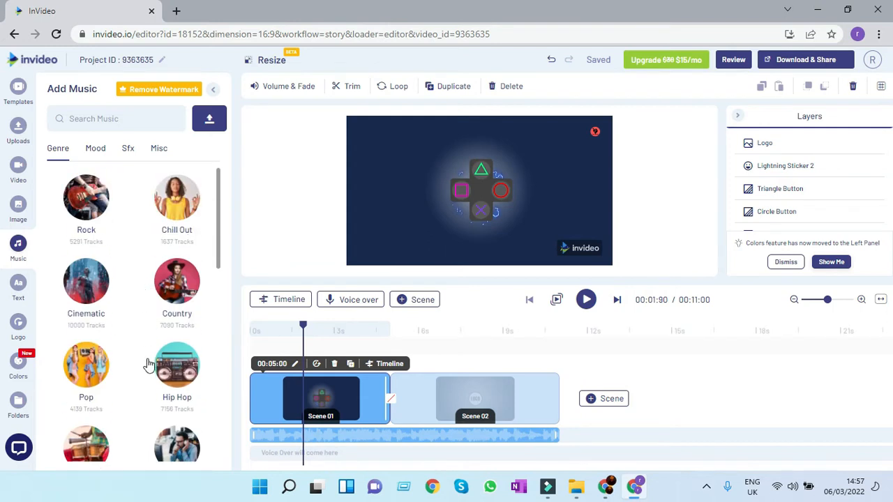
left_click(87, 368)
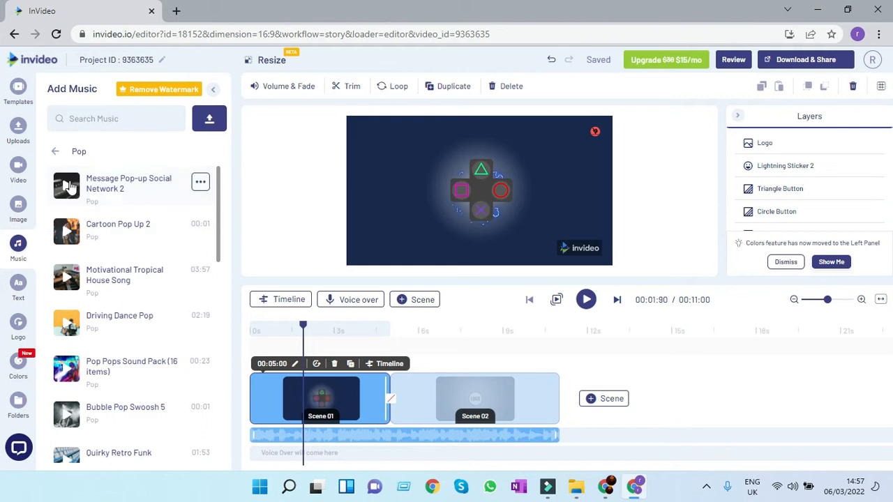
left_click(67, 187)
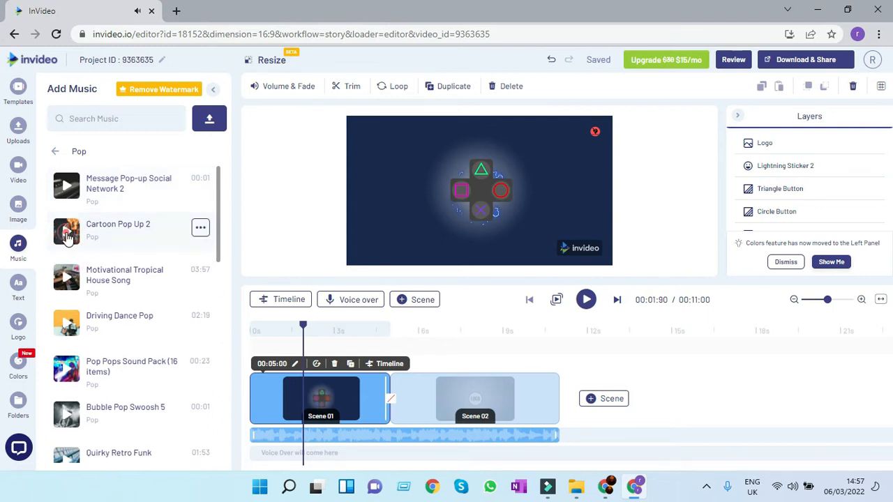
left_click(67, 235)
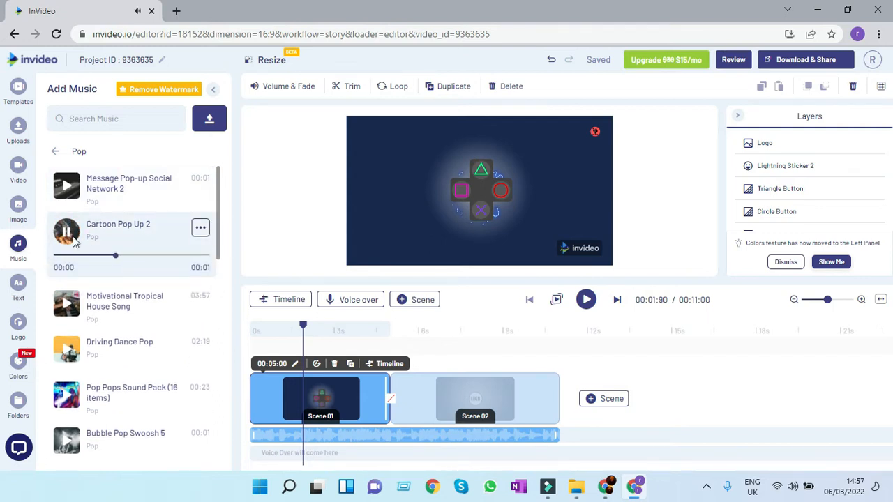
left_click(67, 237)
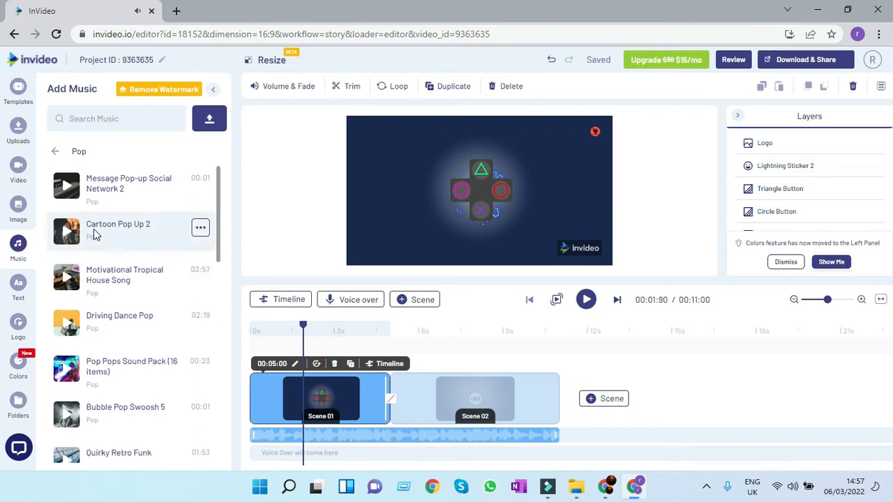
Replace all background music in the project with the Cartoon Pop Up 2 track.
left_click_drag(101, 231, 408, 433)
left_click(280, 186)
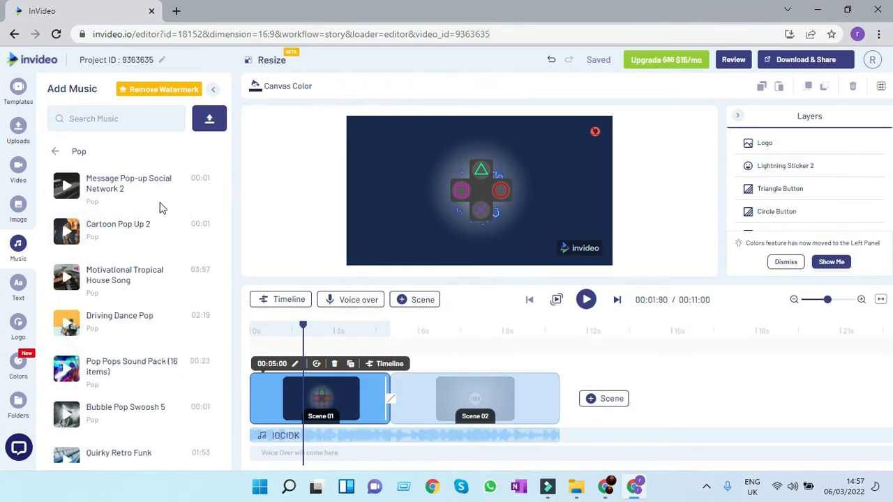
left_click(200, 230)
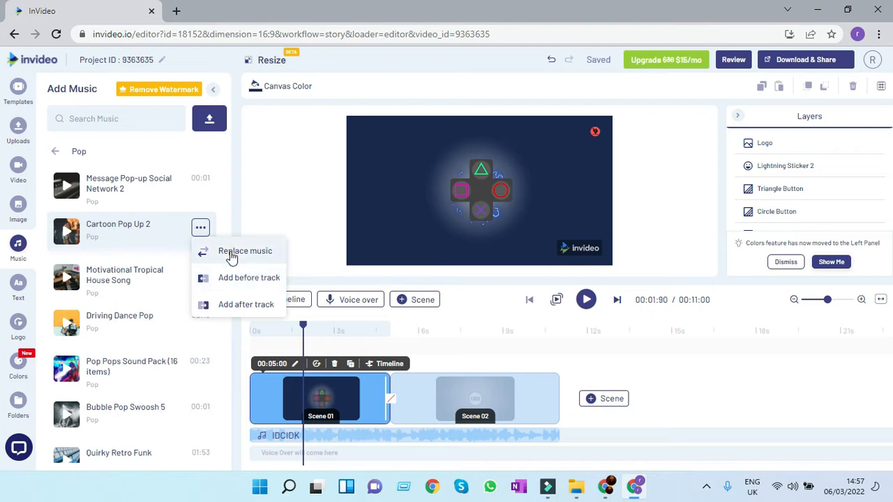
left_click(231, 252)
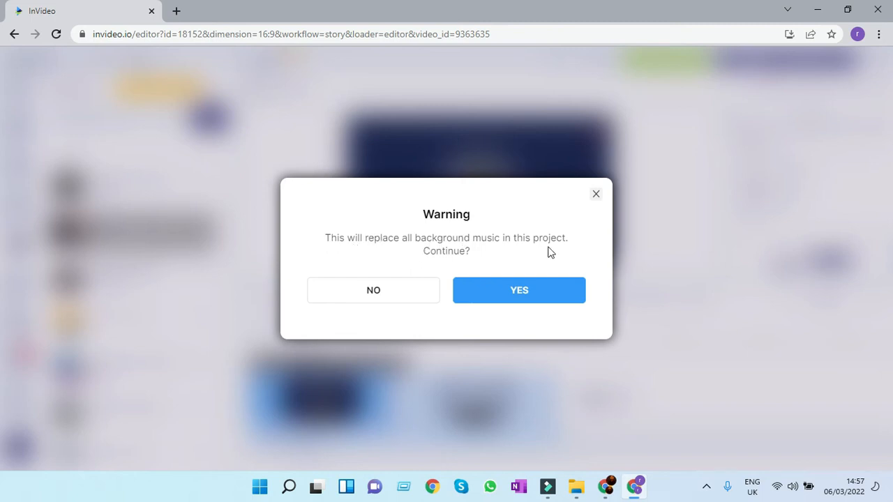
left_click(510, 292)
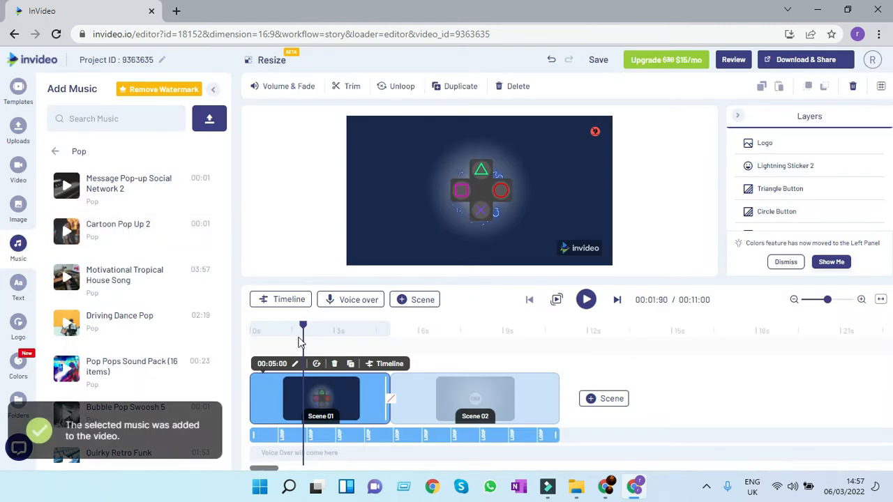
Play the intro from near its start to check the new background music, then pause and return the playhead to 0.53 s.
left_click_drag(303, 326, 252, 330)
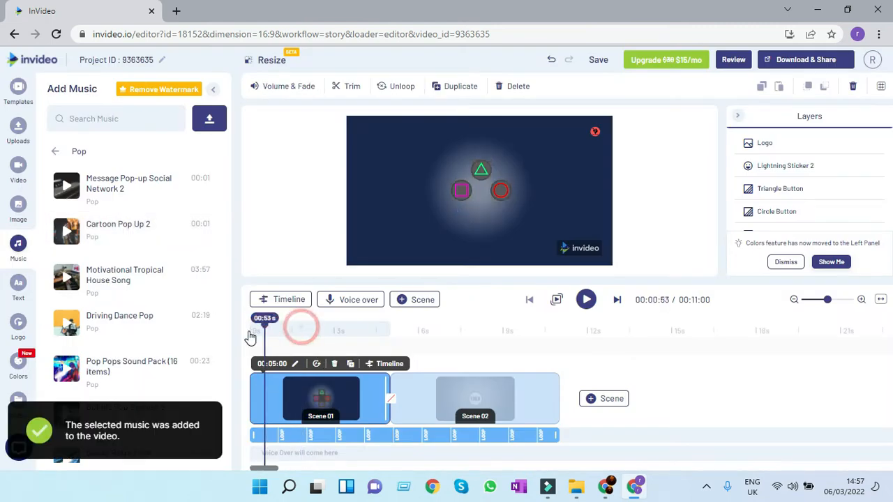
left_click(585, 299)
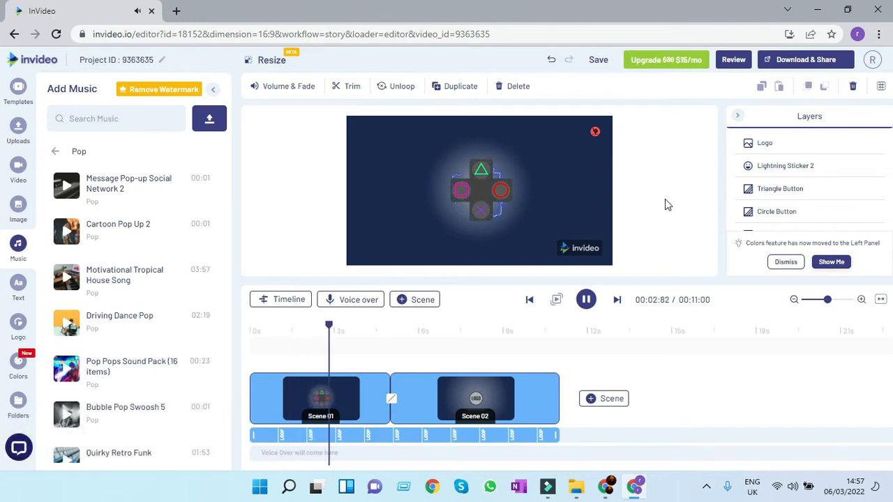
left_click(586, 300)
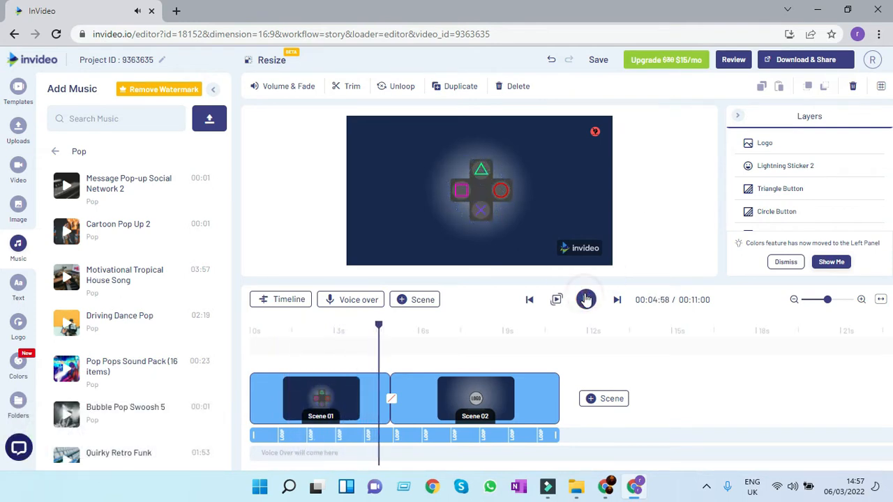
left_click_drag(379, 323, 265, 339)
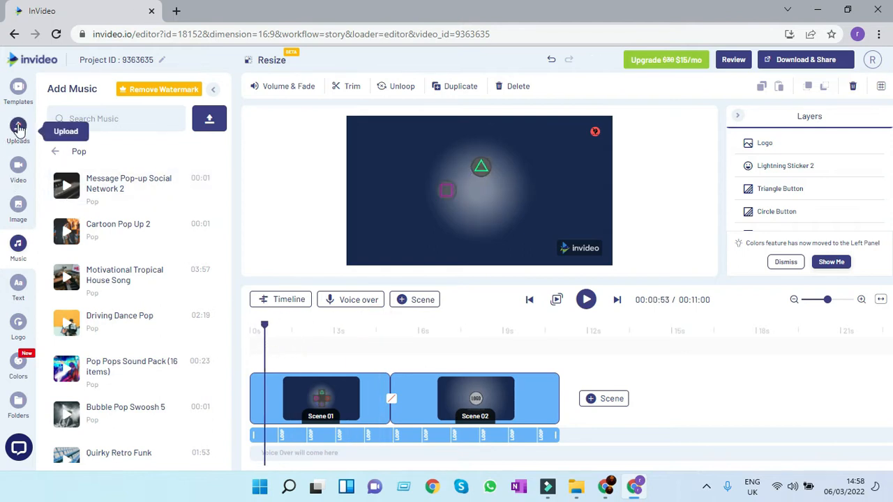
View the uploaded media, scrub through Scene 01 and Scene 02, and return the playhead to about 2.46 s in Scene 01.
left_click(316, 380)
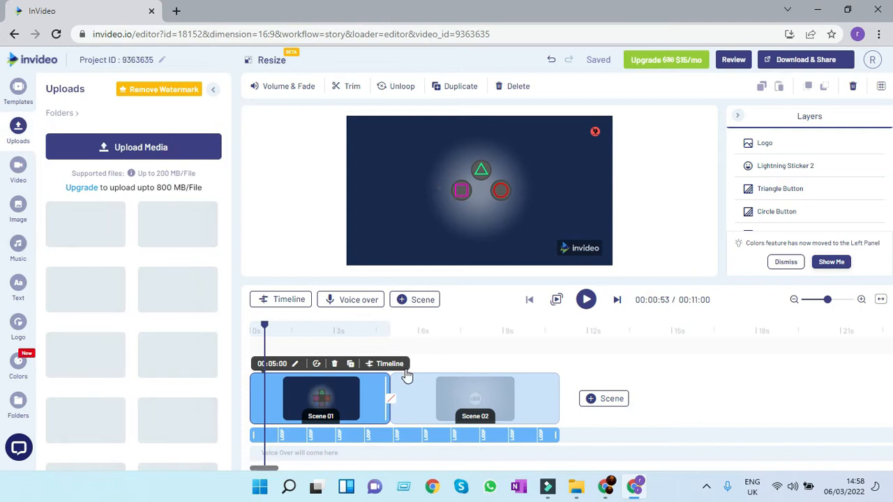
left_click_drag(265, 330, 321, 342)
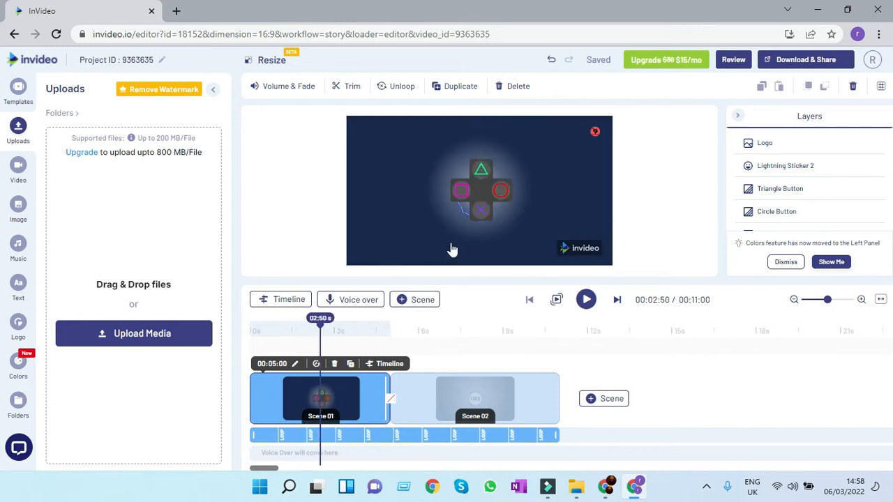
left_click_drag(320, 325, 462, 336)
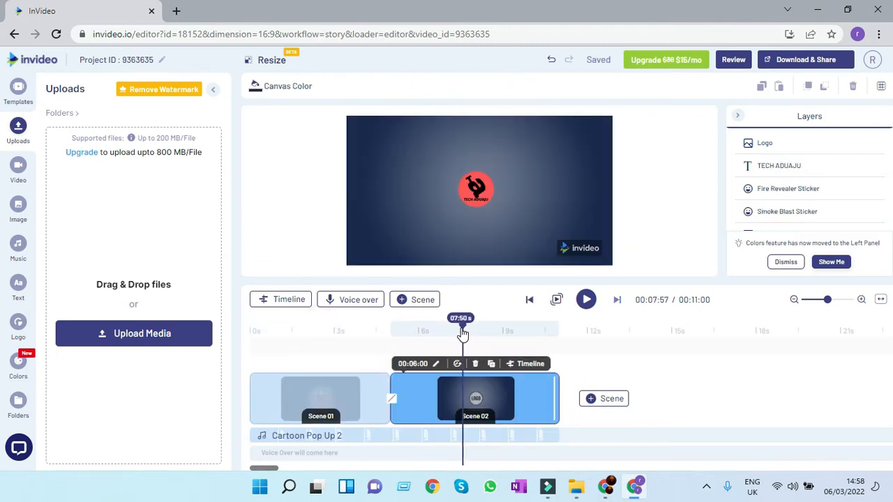
left_click_drag(349, 331, 320, 333)
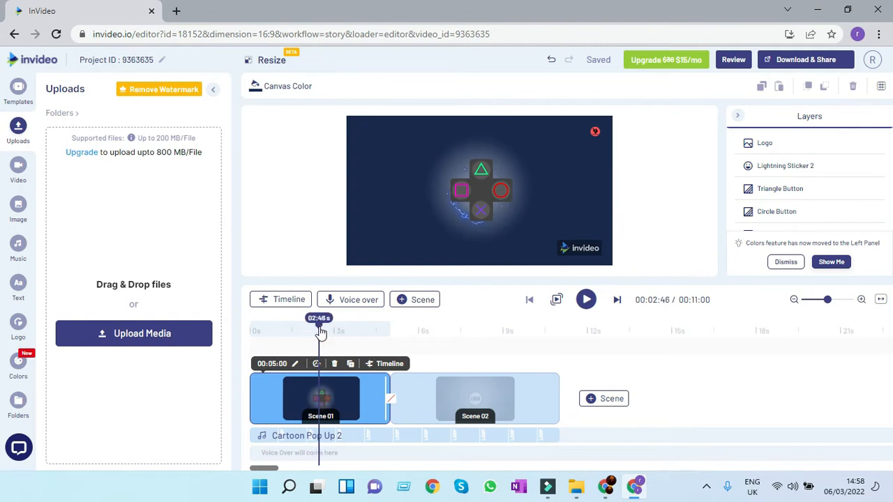
Add a heading reading "TECH ADUAJU" to Scene 01 and shift it to the left of the canvas centre.
left_click(18, 286)
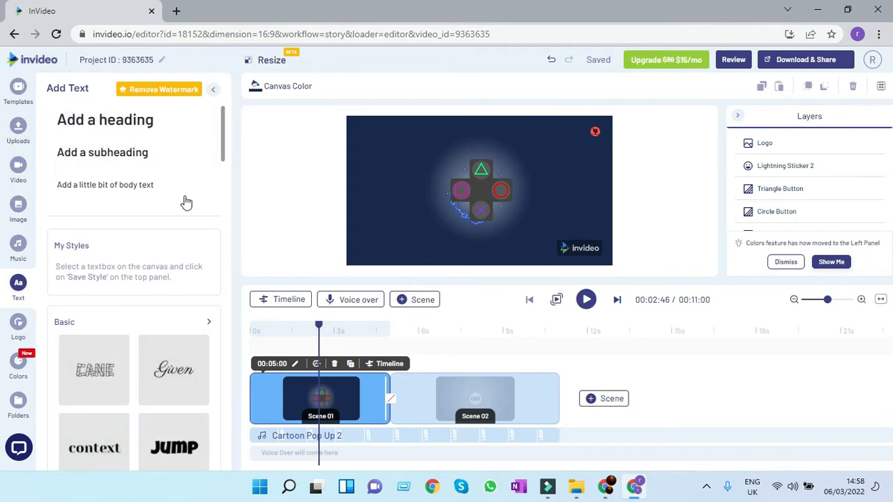
left_click(154, 120)
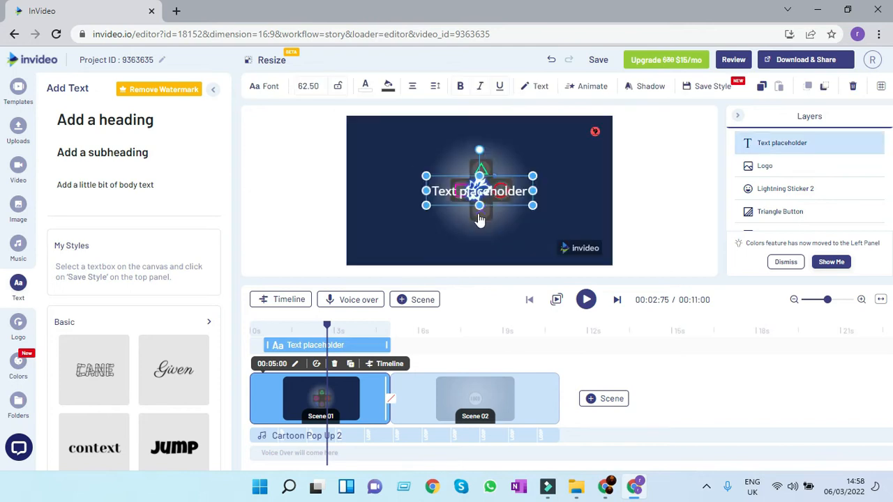
left_click_drag(481, 193, 358, 165)
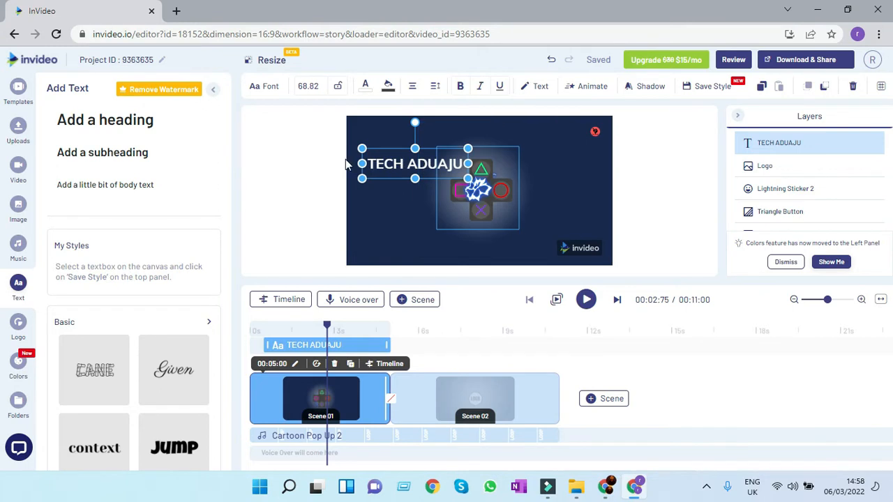
left_click(335, 154)
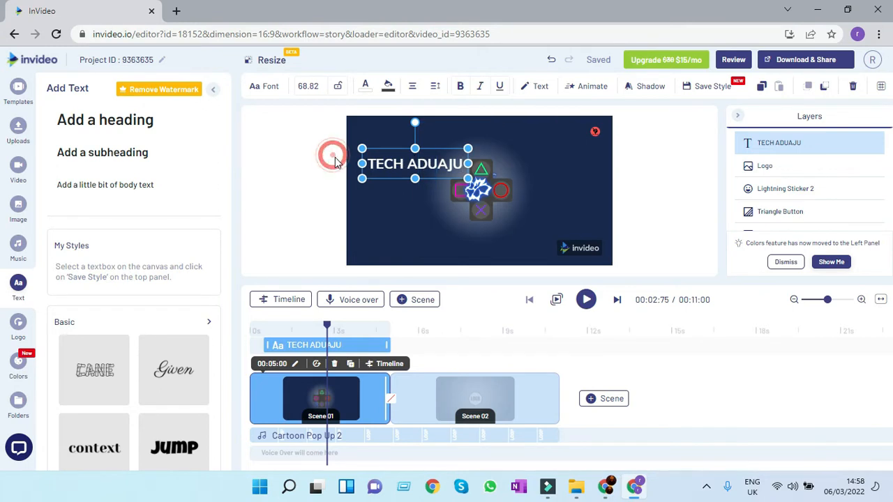
Move the TECH ADUAJU heading into the upper-left corner of the Scene 01 canvas and widen its text box slightly.
left_click_drag(411, 169, 402, 136)
mouse_move(455, 137)
left_mouse_down()
mouse_move(512, 135)
mouse_move(446, 135)
mouse_move(460, 141)
left_mouse_up()
left_click(656, 145)
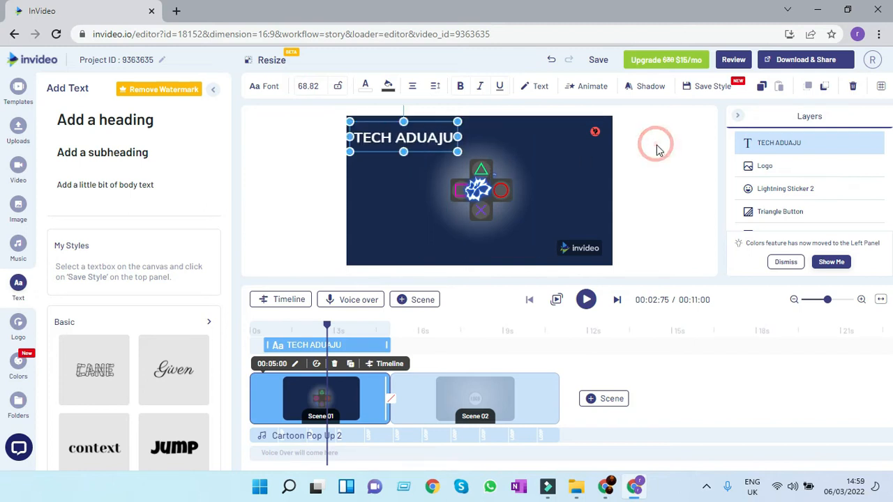
Change the text colour of the TECH ADUAJU heading in Scene 01 to black (#000000).
left_click(337, 148)
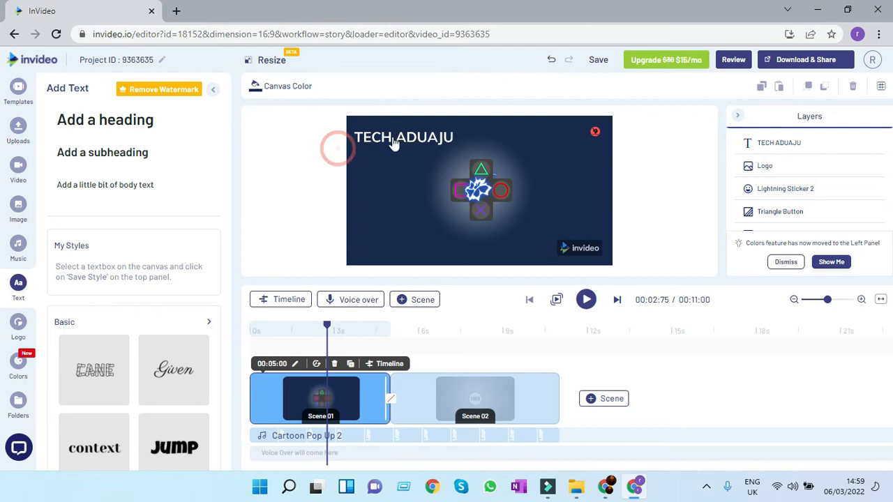
left_click(394, 137)
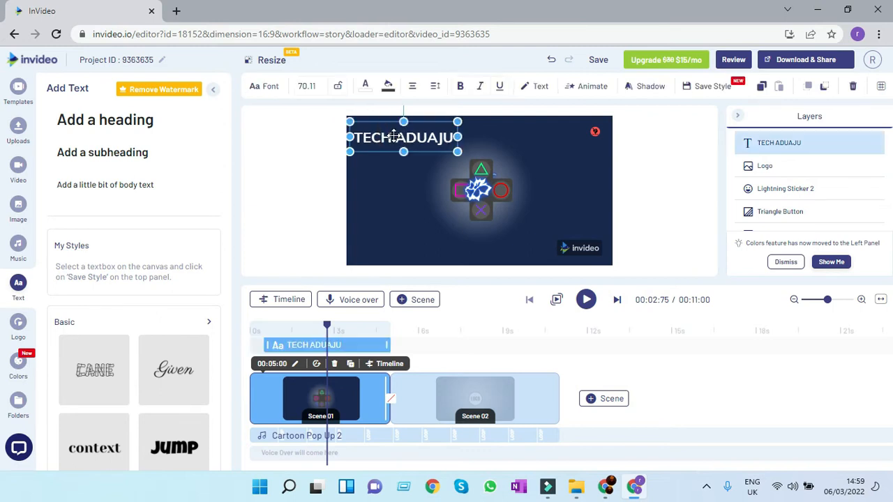
left_click(366, 94)
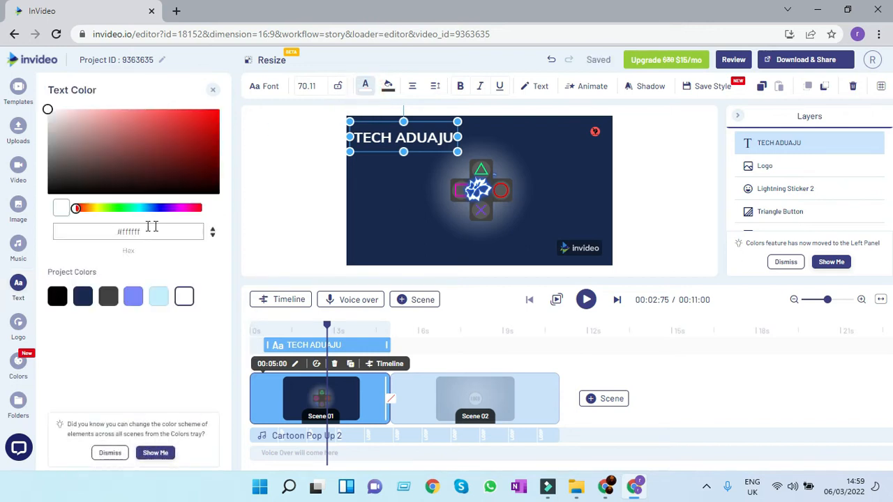
left_click_drag(77, 208, 184, 207)
mouse_move(53, 111)
left_mouse_down()
mouse_move(72, 125)
mouse_move(141, 135)
mouse_move(215, 120)
left_mouse_up()
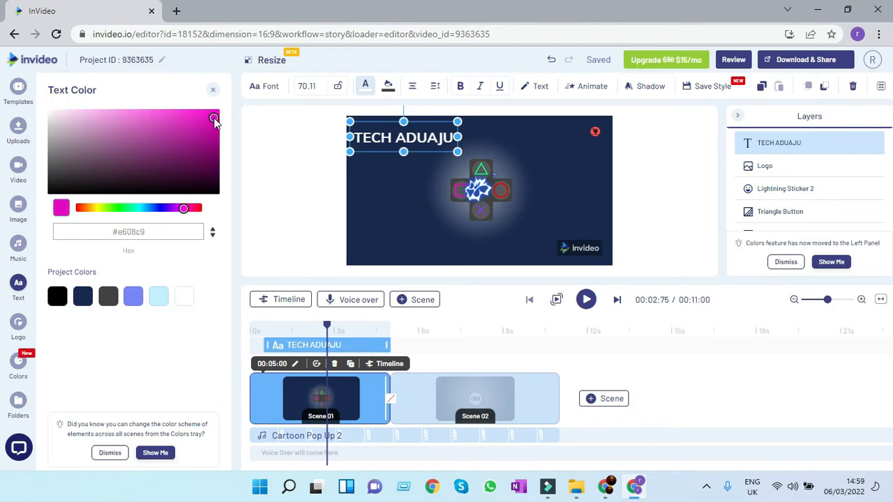
left_click(116, 152)
left_click_drag(44, 192, 44, 198)
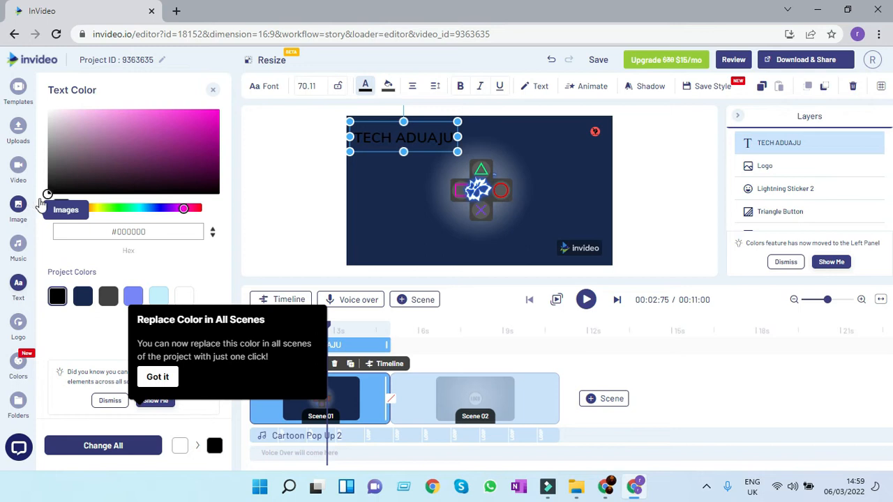
left_click(673, 173)
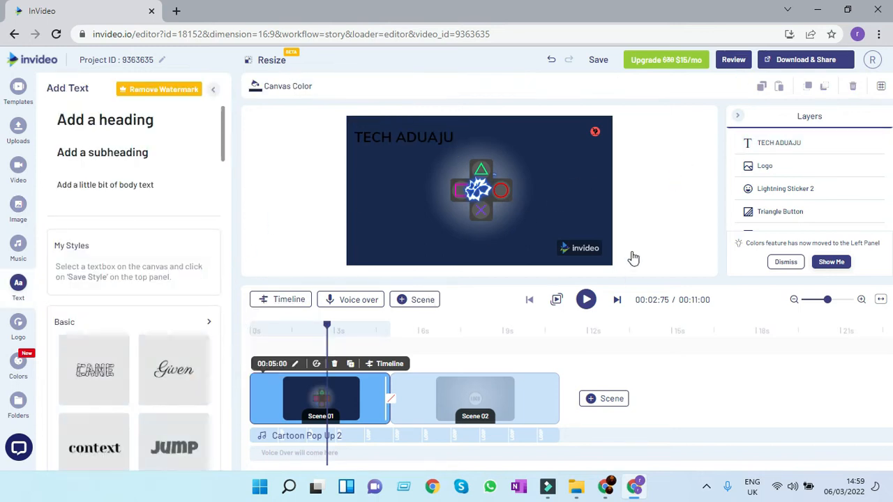
Move the playhead to 8.12 s in Scene 02 and browse the stock video library.
left_click_drag(327, 328, 480, 345)
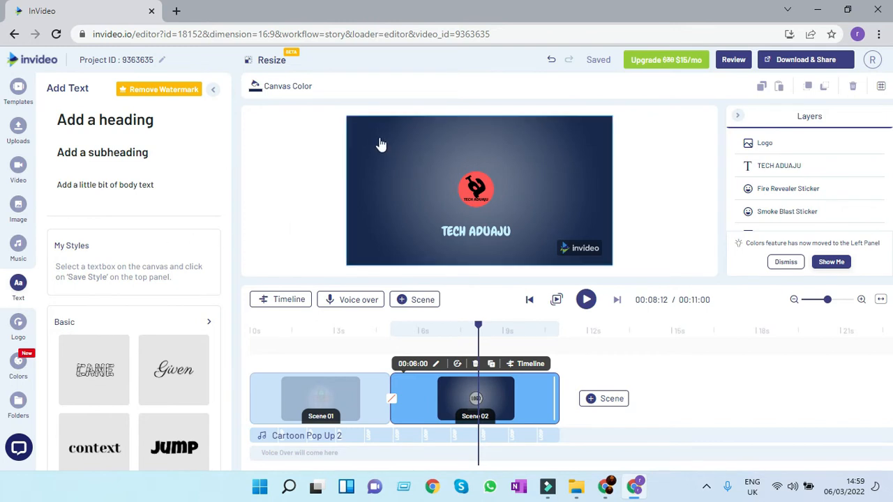
left_click(17, 169)
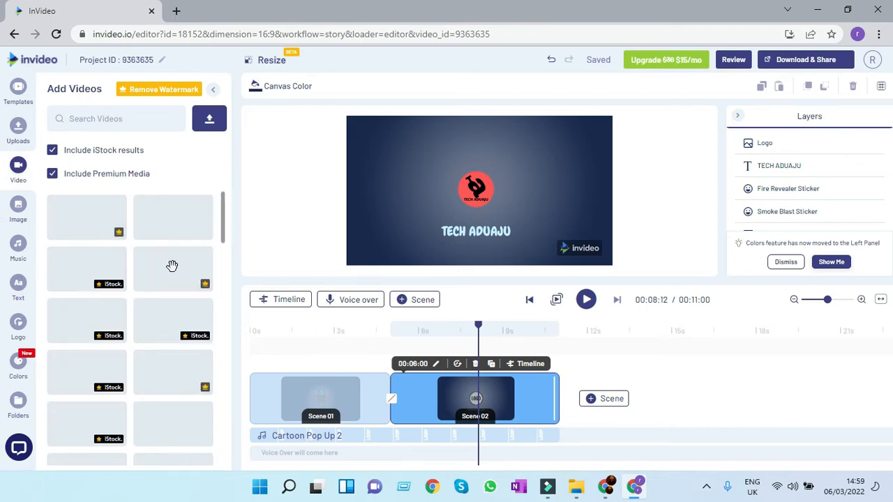
scroll(159, 355, "down", 2)
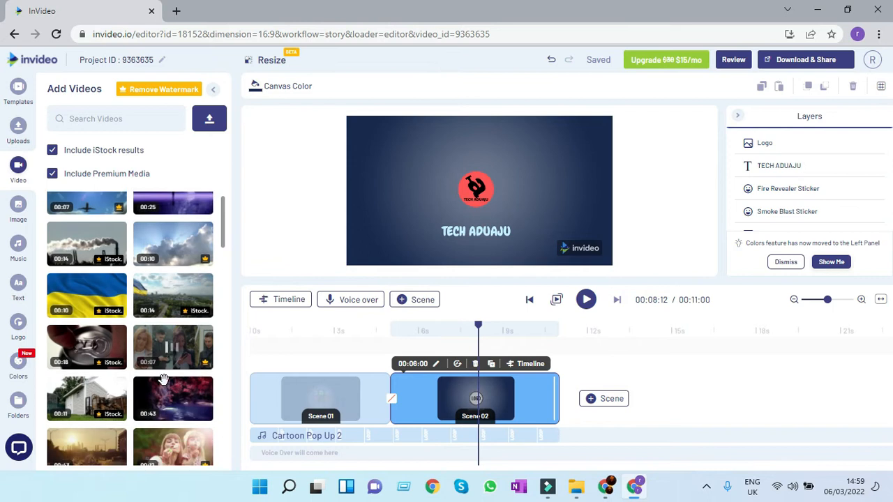
scroll(163, 379, "down", 2)
scroll(163, 377, "up", 5)
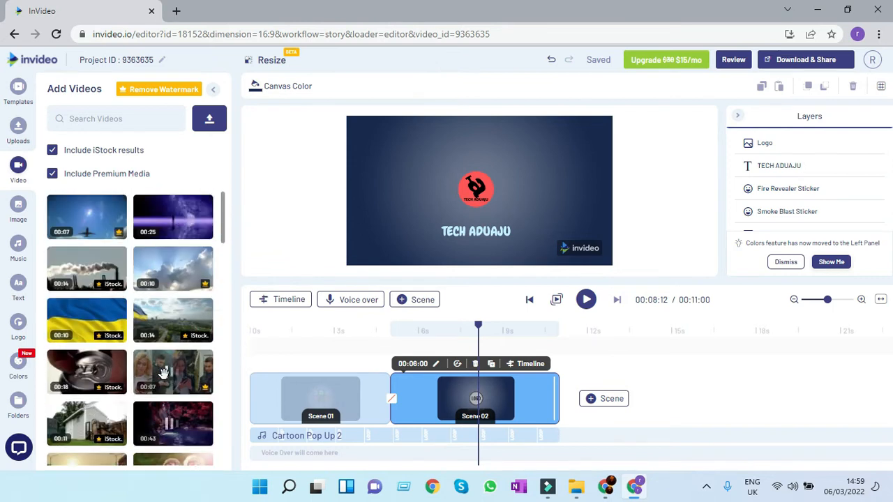
Search the stock videos for "MEDIA" and add the Instagram logo clip to the Scene 02 canvas.
left_click(116, 117)
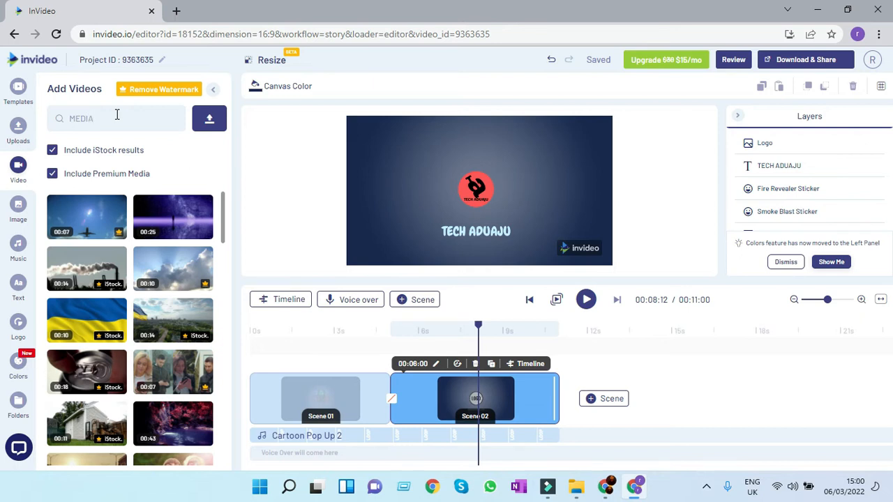
key("Return")
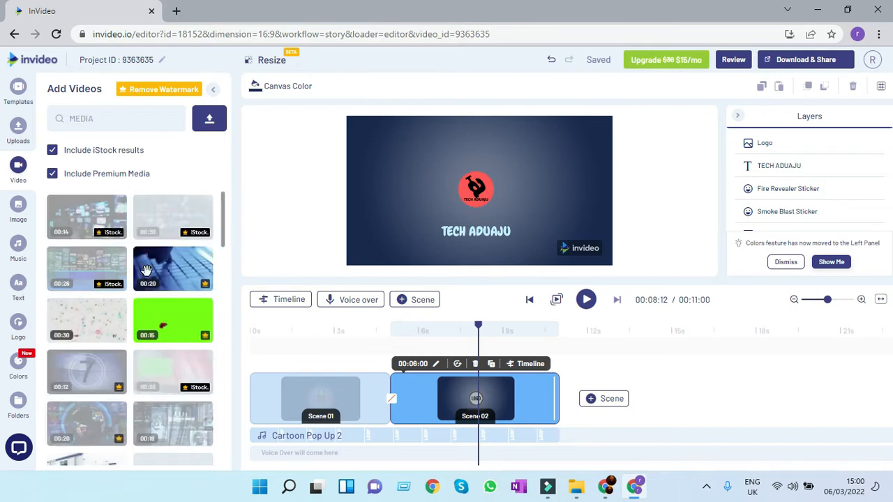
scroll(167, 331, "down", 5)
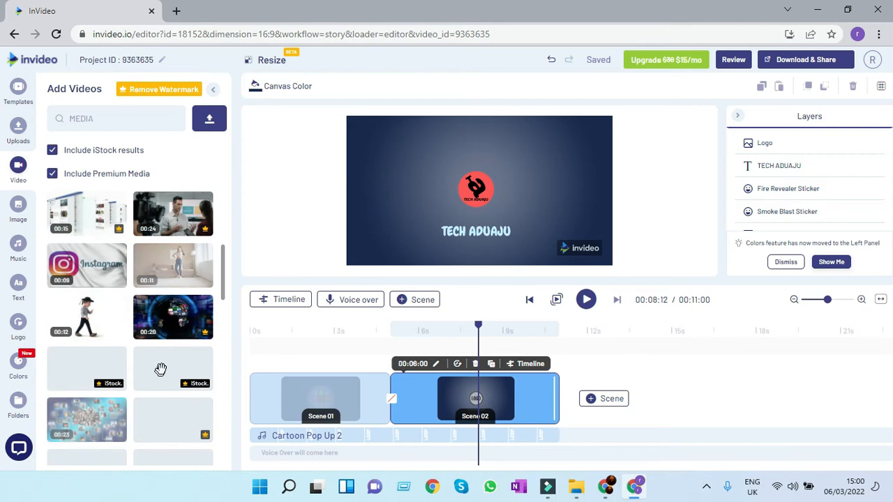
scroll(160, 368, "up", 3)
scroll(161, 369, "down", 2)
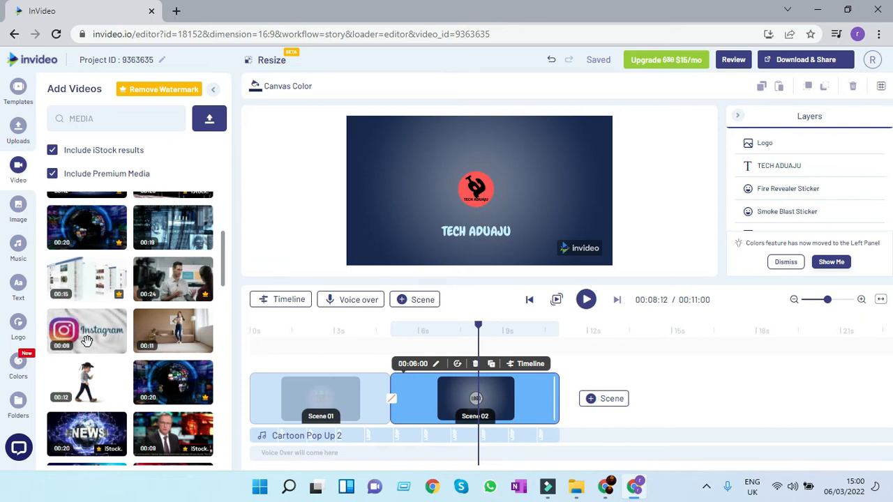
left_click_drag(383, 250, 380, 260)
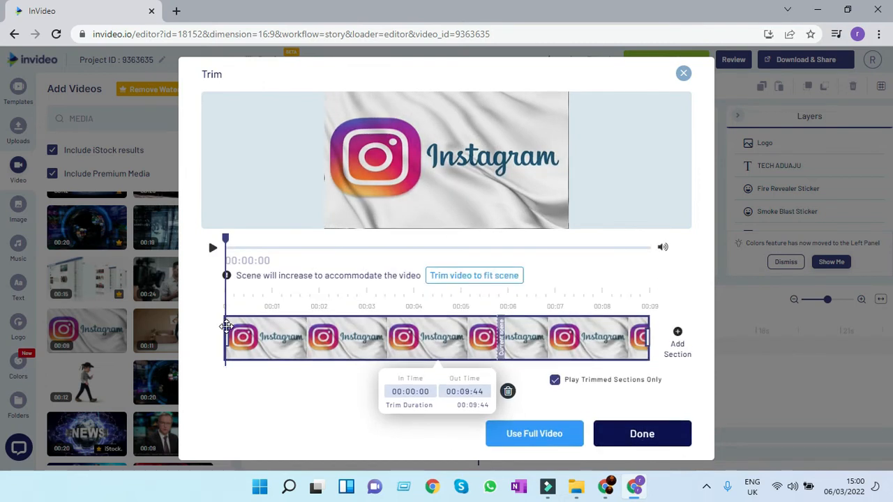
left_click_drag(225, 328, 308, 343)
left_click_drag(616, 338, 582, 339)
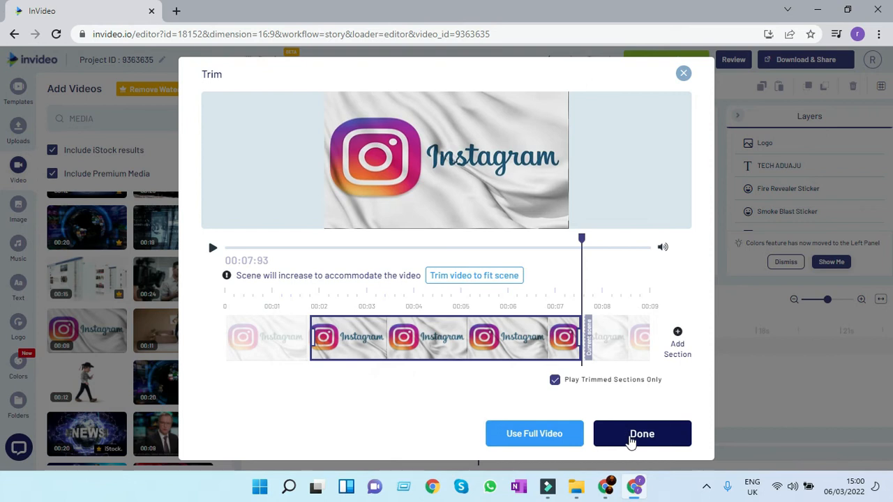
left_click(520, 443)
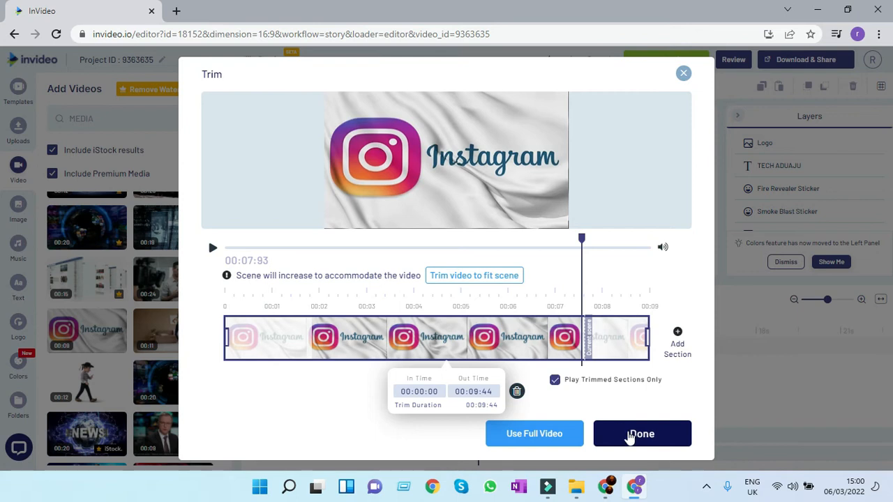
Trim the Instagram clip to run from 1.80 s to about 7.28 s and shrink it into the lower-left corner of the Scene 02 canvas.
left_click_drag(226, 338, 333, 340)
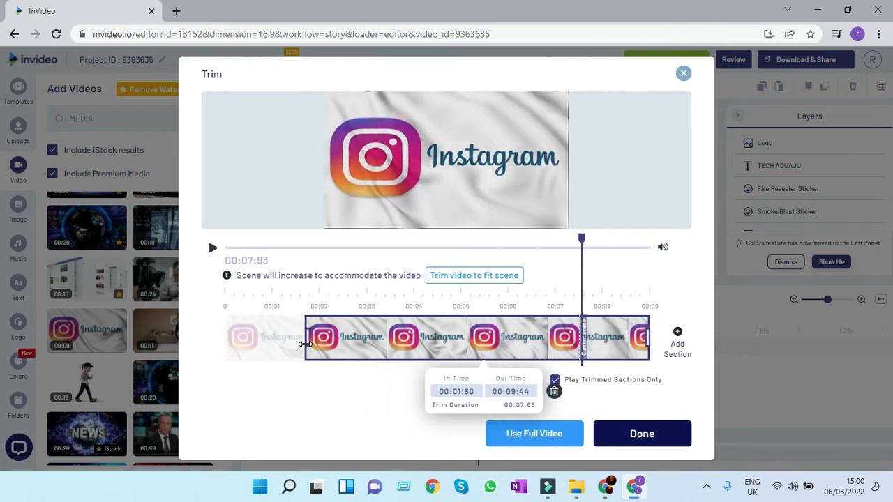
left_click_drag(648, 338, 552, 342)
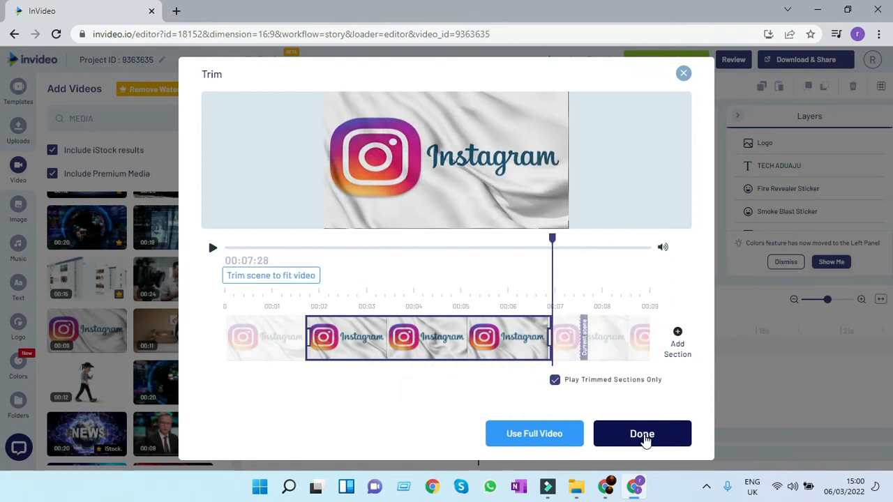
left_click(642, 438)
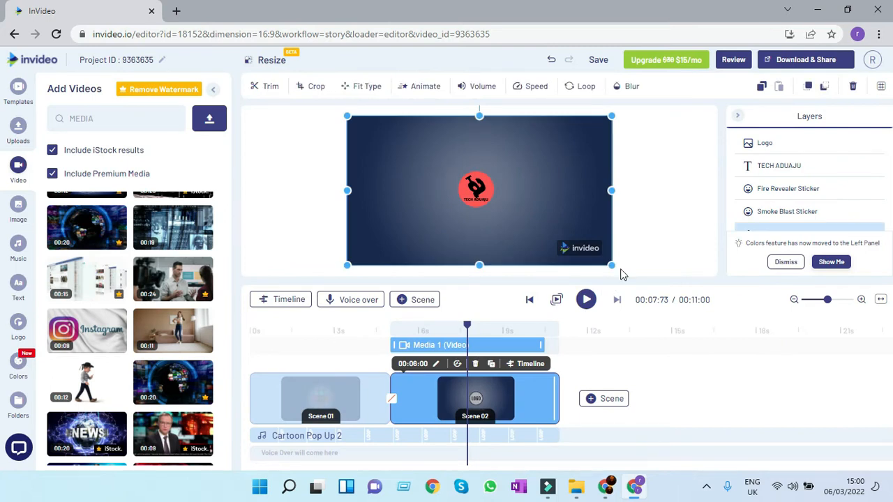
left_click_drag(612, 265, 422, 251)
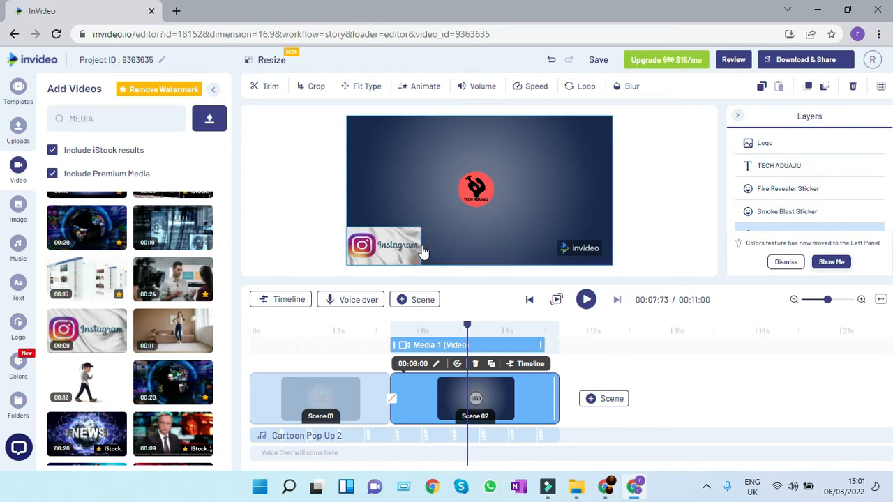
left_click(290, 222)
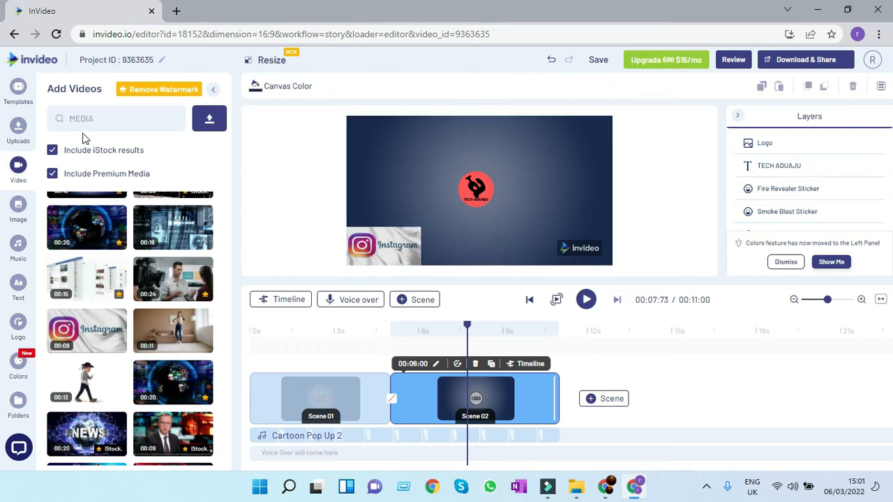
Search the stock videos for "FACEBOOK" and add the clip of the Facebook web page with its address bar to Scene 02.
left_click(118, 122)
double_click(118, 122)
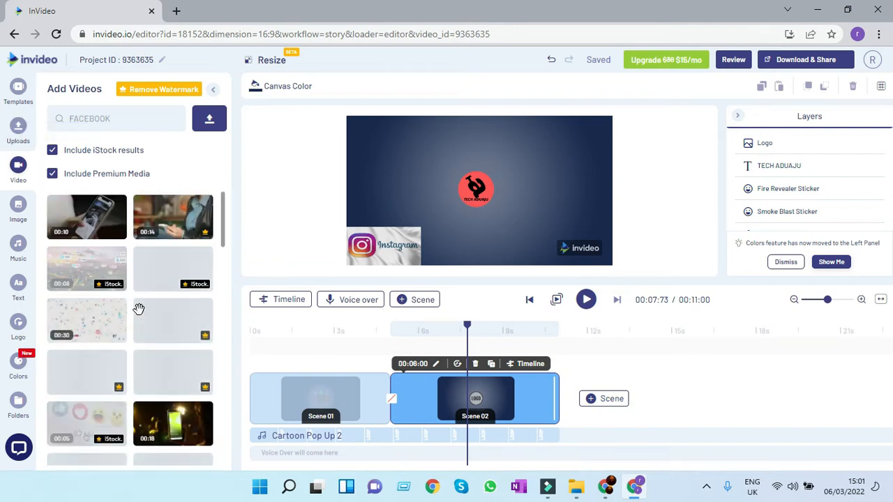
scroll(180, 364, "down", 3)
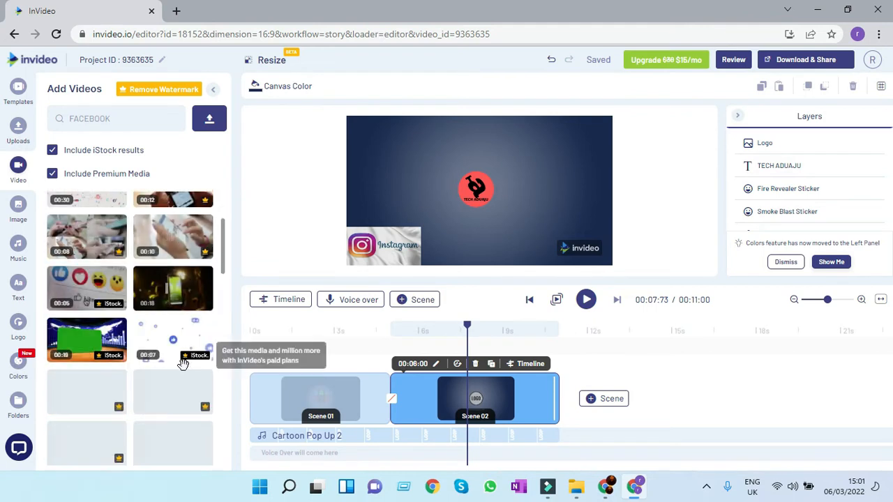
scroll(168, 364, "down", 5)
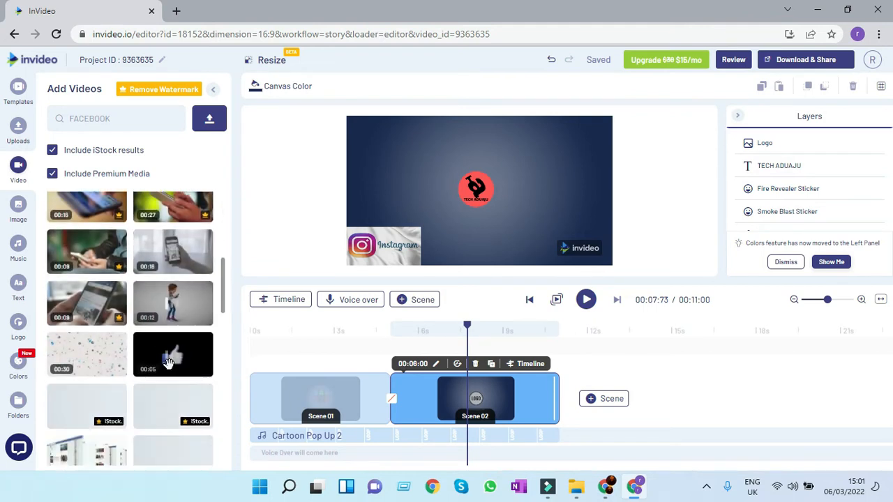
scroll(161, 360, "down", 3)
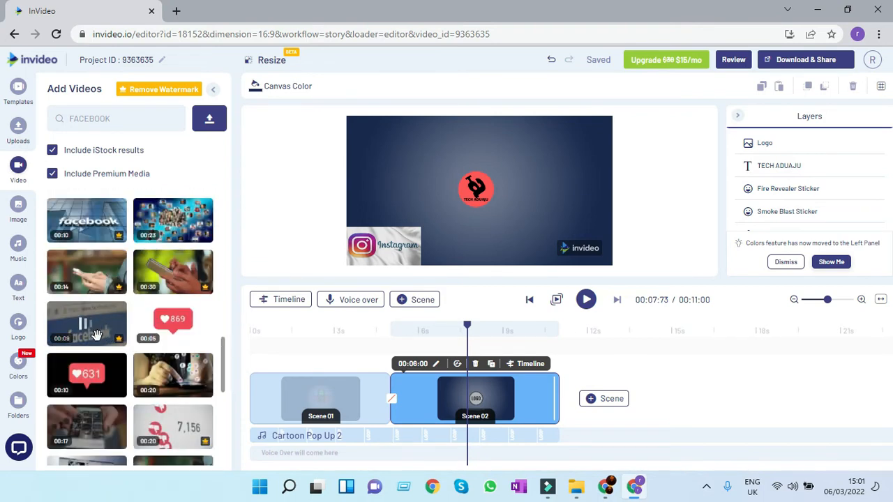
left_click_drag(100, 325, 443, 256)
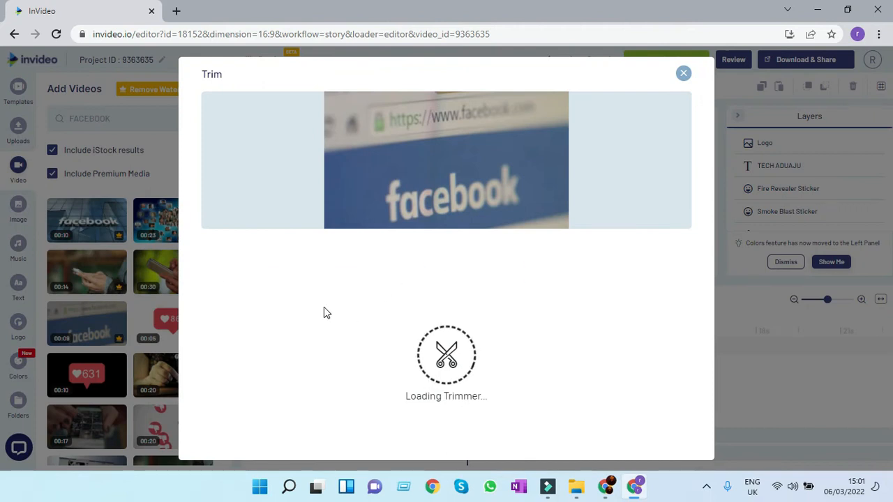
Trim the Facebook clip to run from 1.88 s to 6.91 s, and place it at reduced size just right of the Instagram clip.
left_click_drag(228, 341, 313, 339)
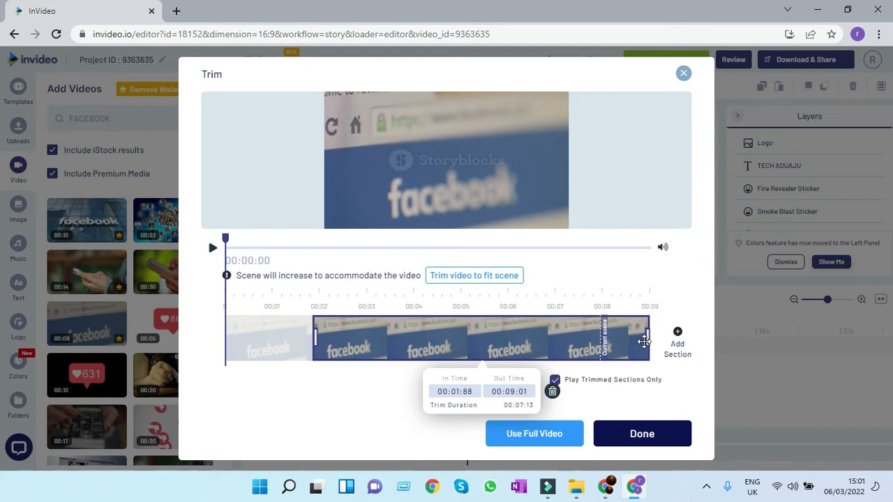
left_click_drag(648, 339, 549, 339)
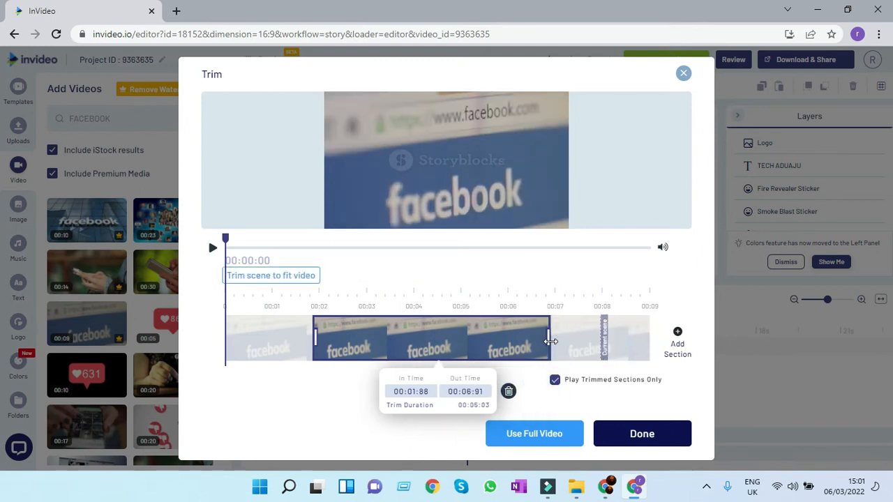
left_click(624, 433)
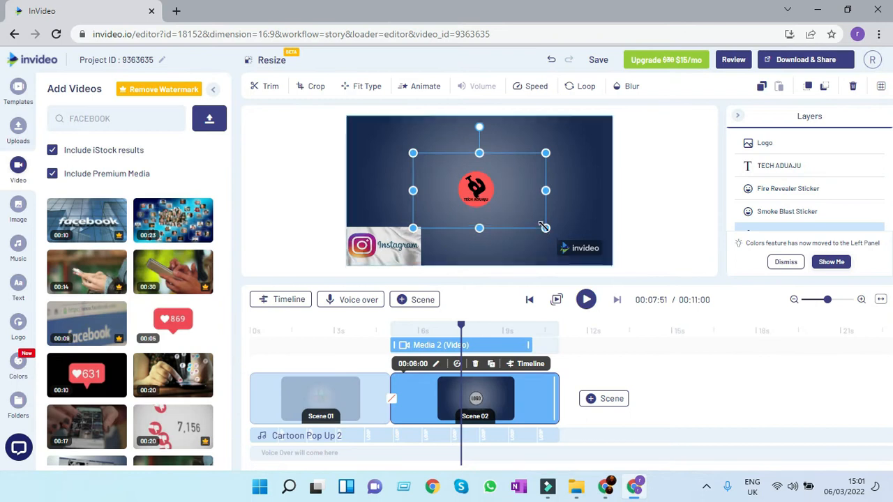
left_click_drag(545, 228, 437, 243)
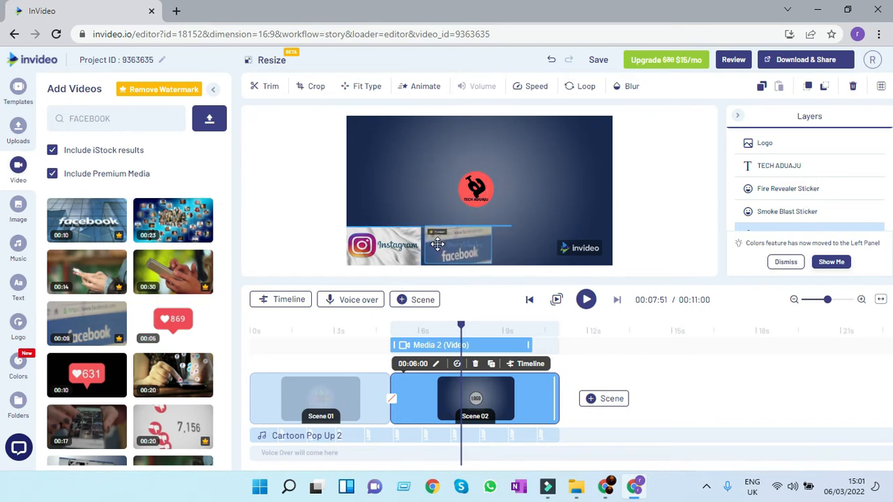
left_click(689, 194)
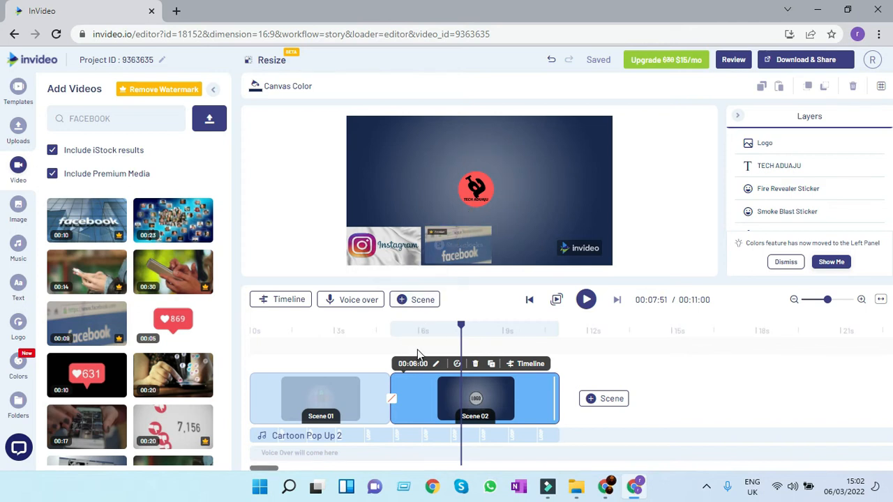
Return the playhead to about 0.81 s in Scene 01 and export the intro in 720p quality.
left_click_drag(461, 322, 295, 341)
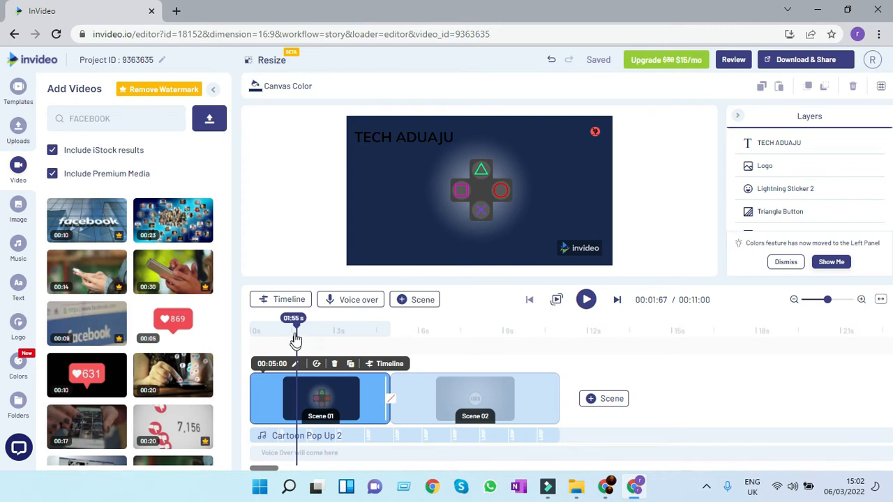
left_click_drag(298, 331, 274, 334)
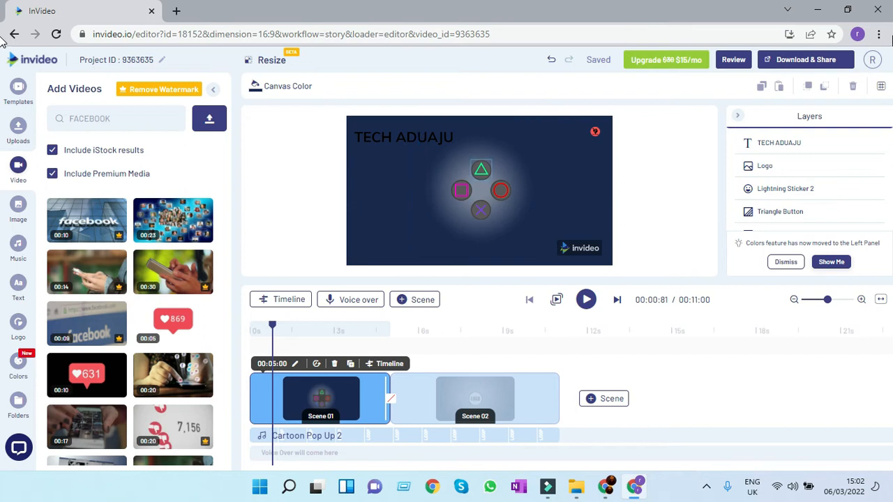
left_click(804, 63)
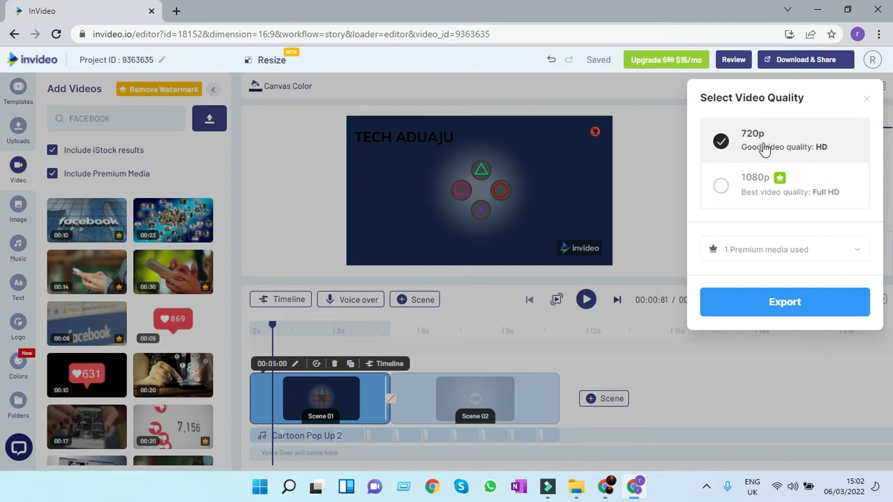
left_click(765, 305)
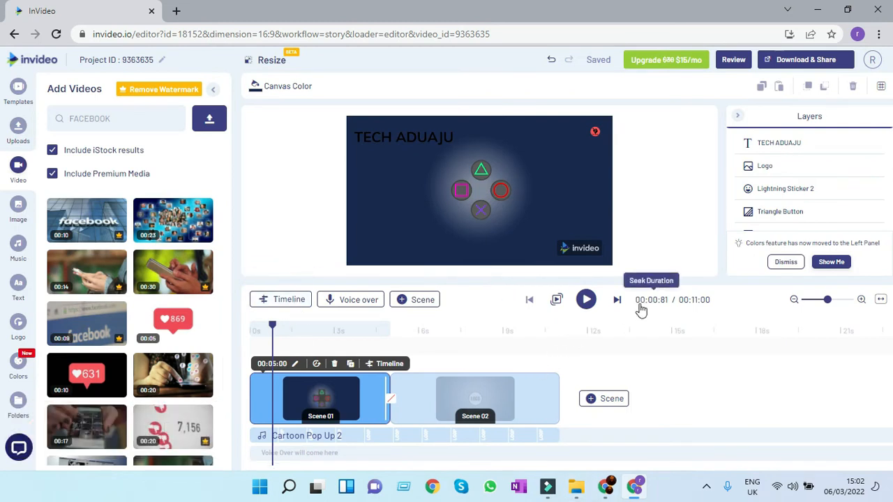
Go back to the template home page, search the pre-made templates for "intro" and look through the results.
left_click(32, 60)
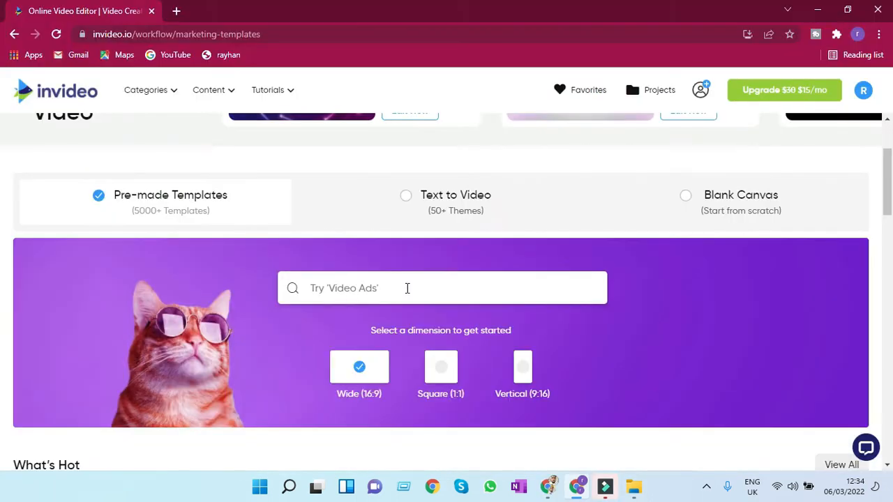
left_click(406, 288)
scroll(408, 293, "down", 1)
type("intro")
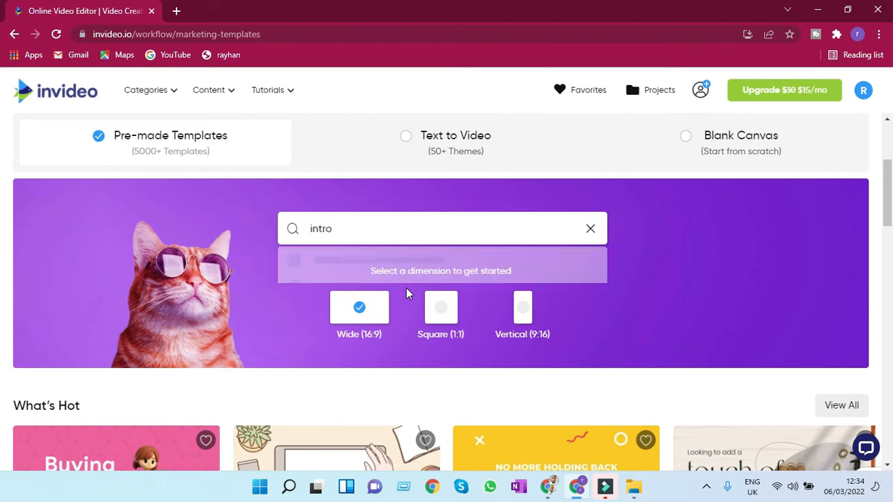
key("Return")
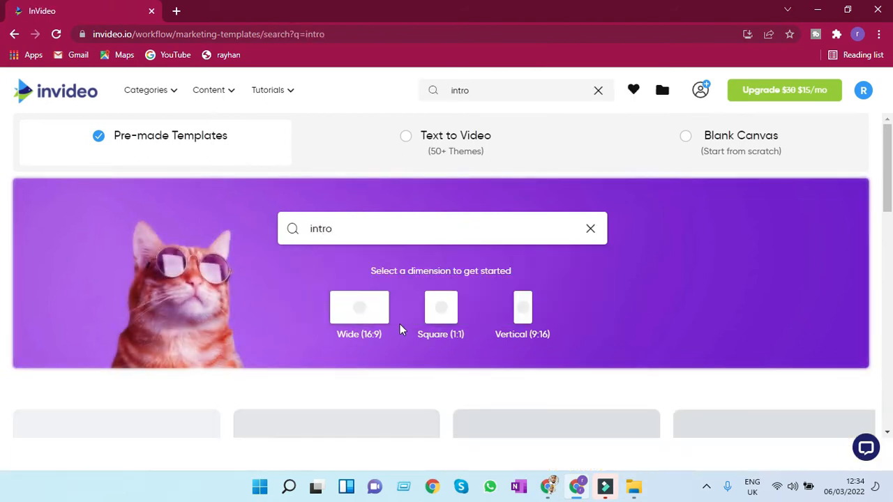
scroll(398, 315, "down", 3)
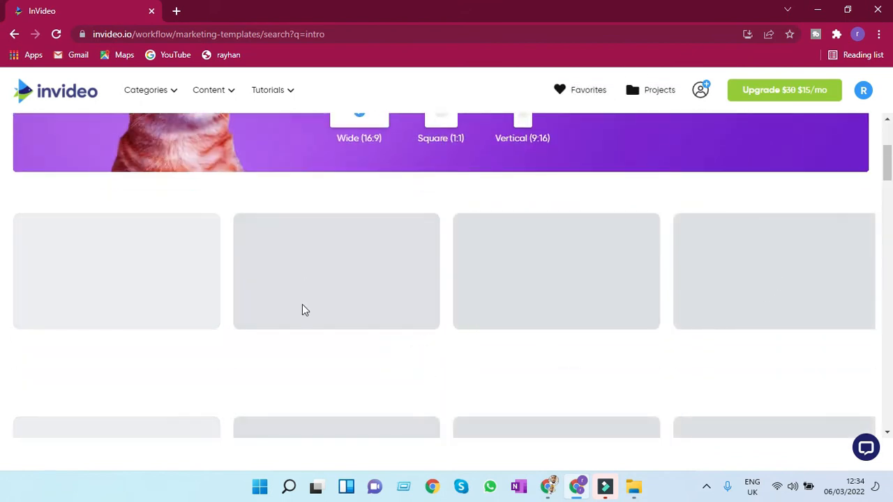
scroll(328, 358, "down", 4)
scroll(329, 357, "up", 7)
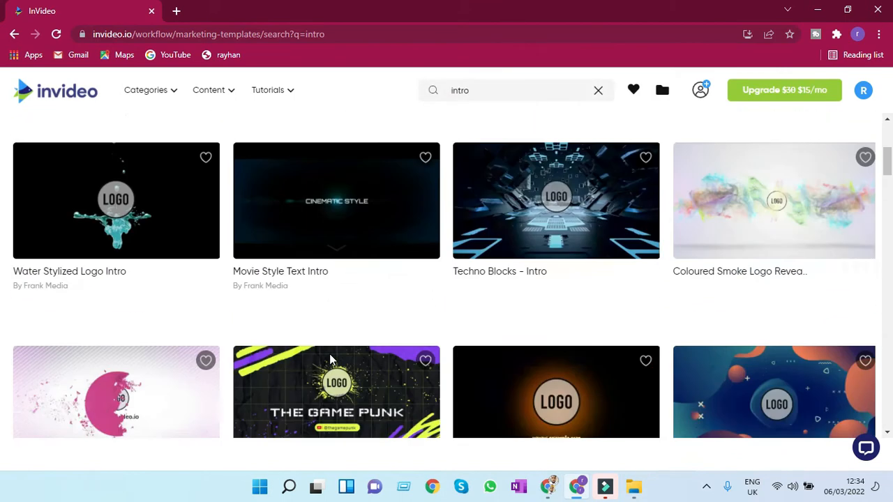
Replace the template search term with "youtube intro" and run the search.
left_click(370, 231)
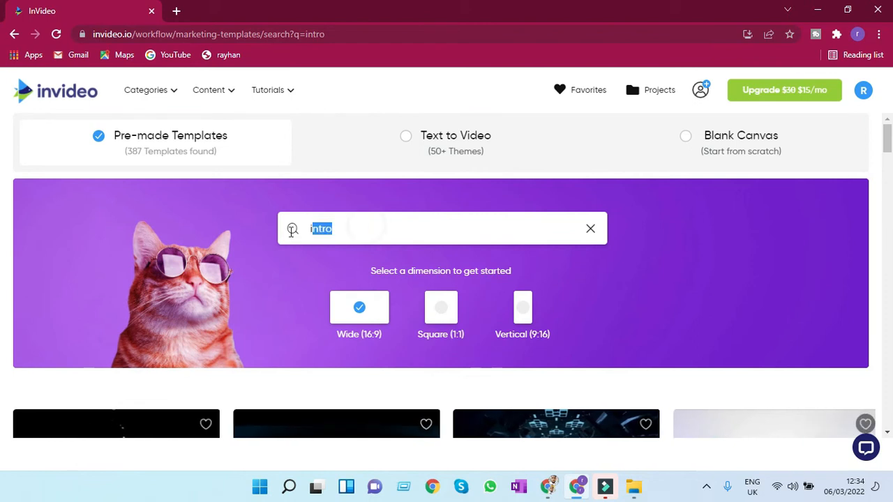
left_click(591, 231)
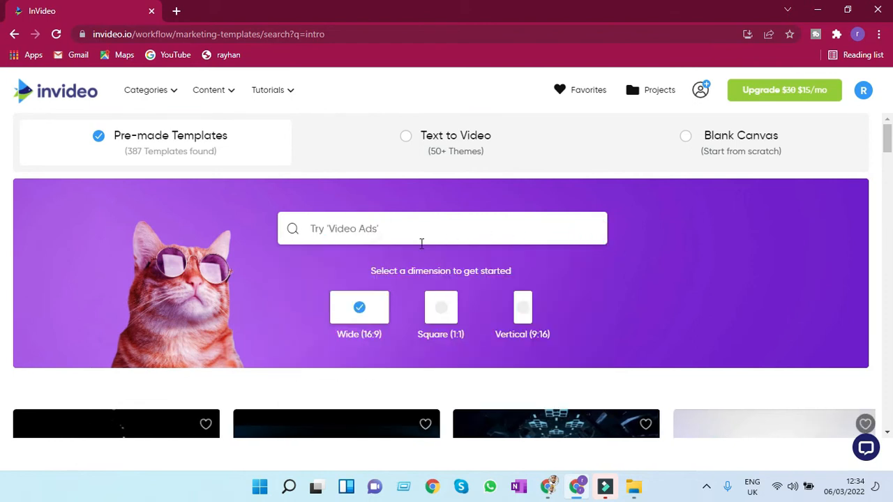
type("you")
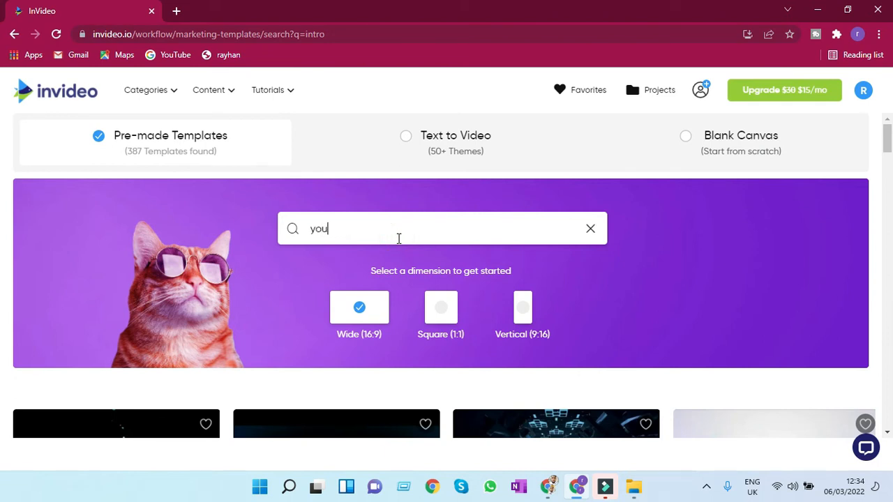
type("tube intro")
key("Return")
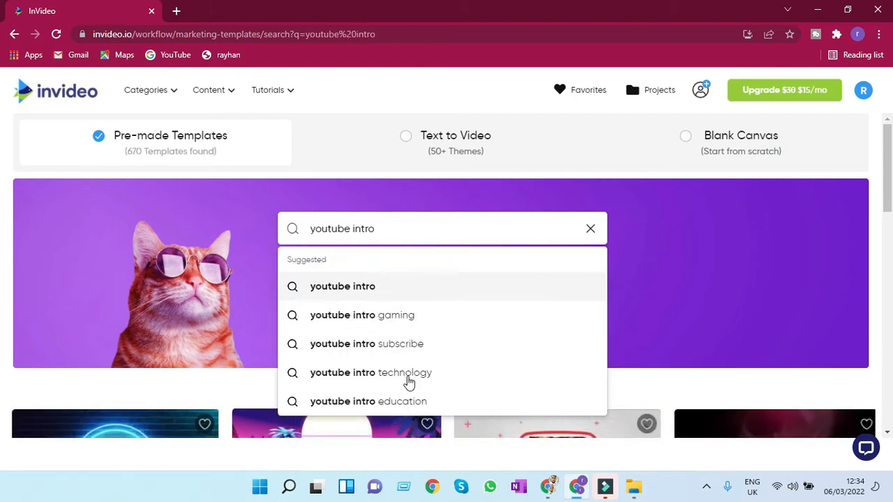
Browse the YouTube intro templates and examine their logo reveal and gaming styles for a suitable one.
left_click(727, 382)
scroll(618, 379, "down", 5)
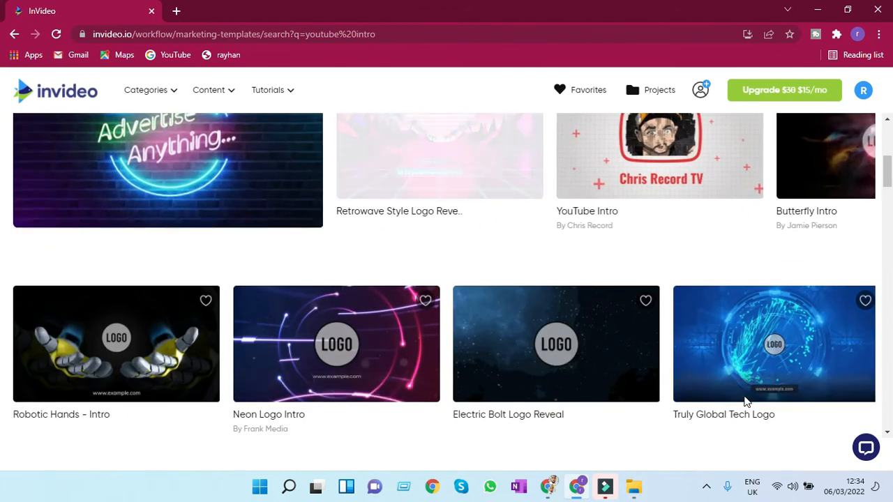
scroll(465, 340, "down", 3)
scroll(578, 335, "down", 3)
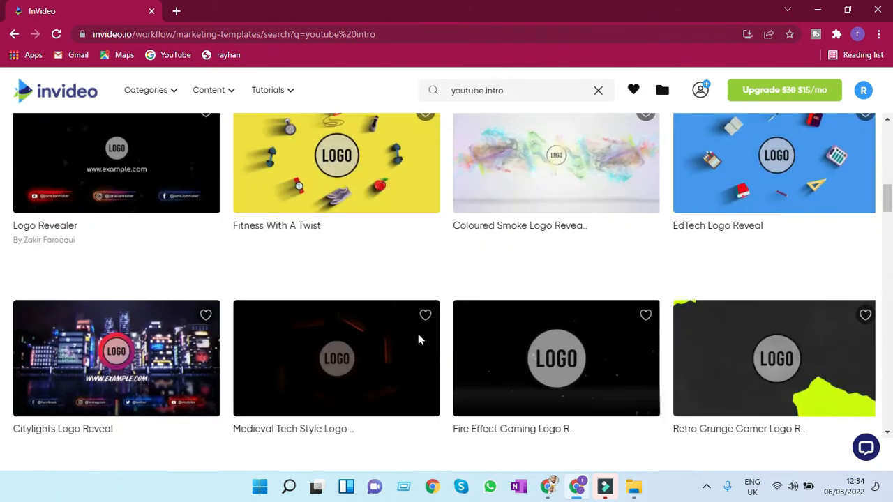
scroll(505, 357, "down", 2)
scroll(505, 357, "down", 3)
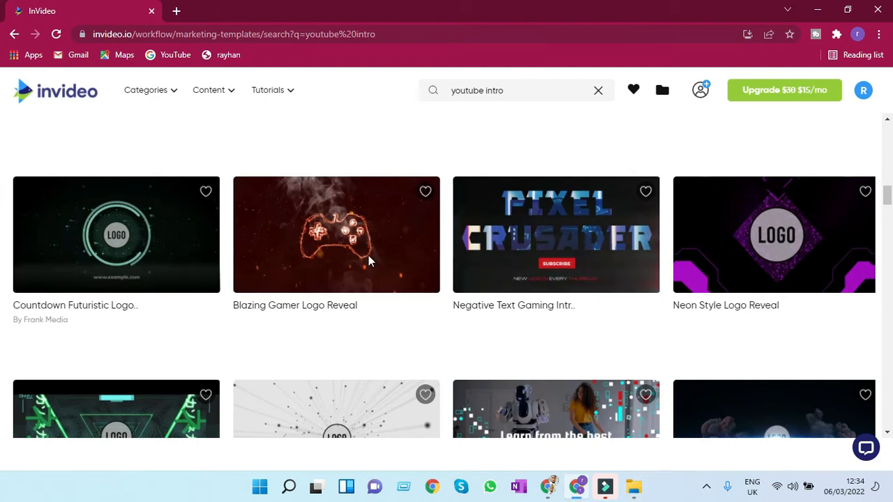
mouse_move(356, 230)
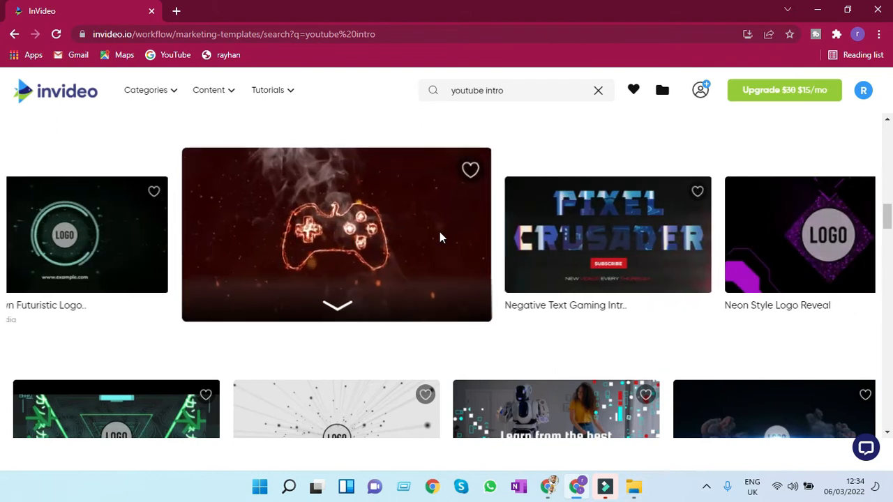
scroll(453, 341, "down", 3)
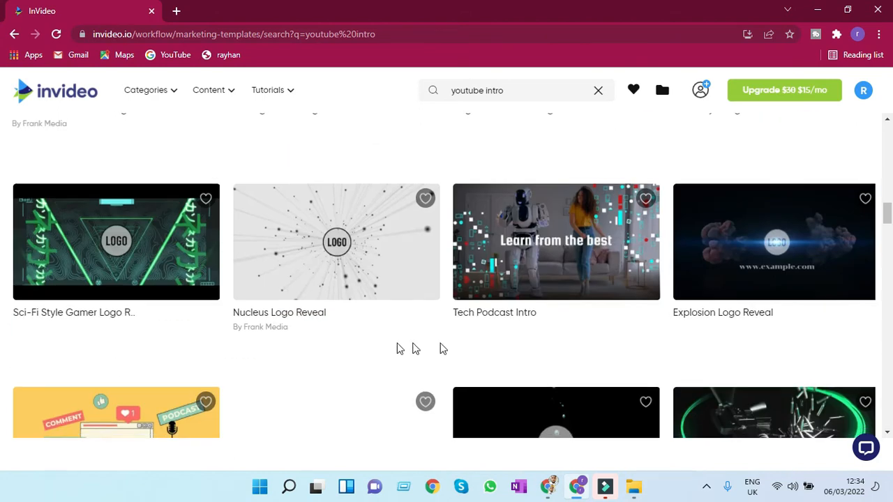
scroll(150, 277, "up", 15)
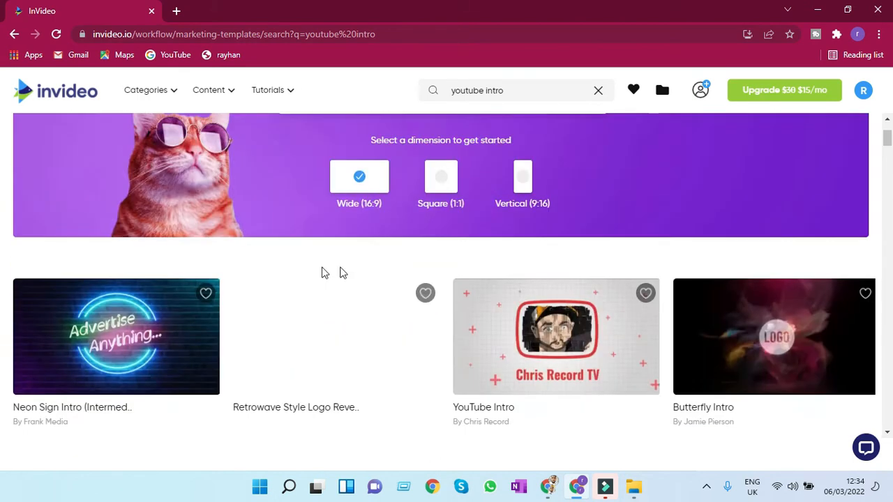
scroll(467, 334, "down", 3)
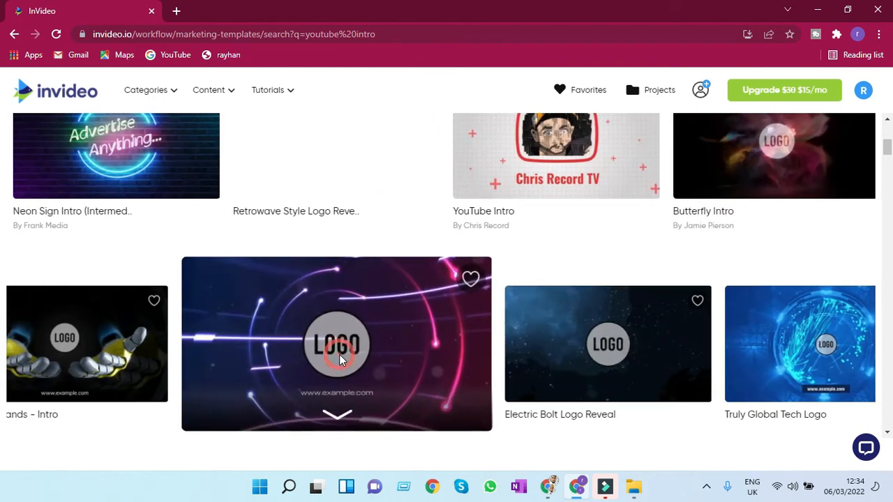
Preview the Neon Logo Intro template and open it for editing in the Wide (16:9) format.
left_click(340, 354)
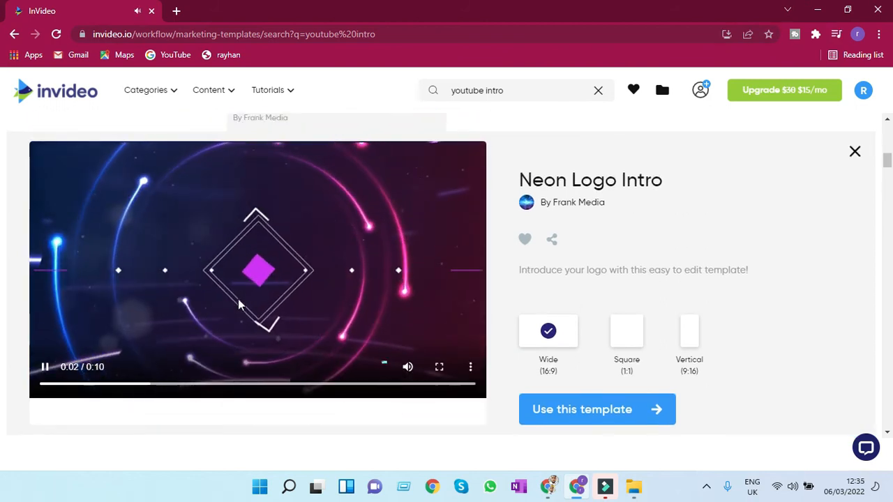
left_click(45, 370)
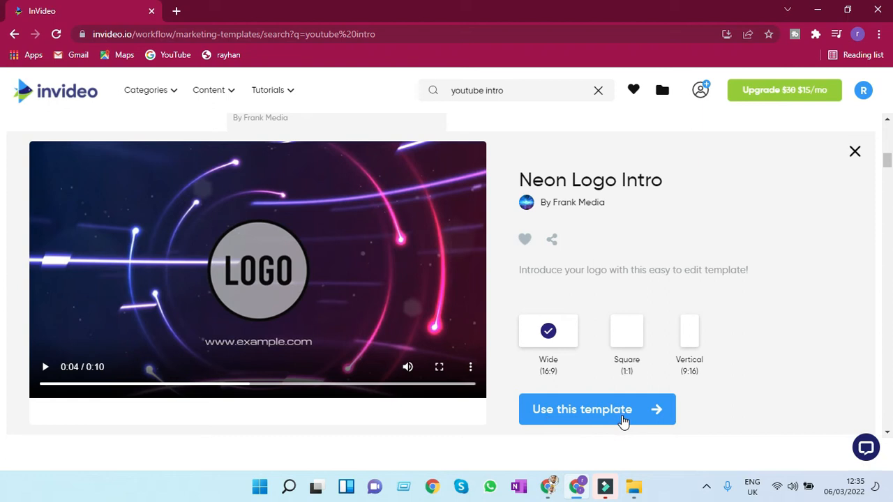
left_click(623, 418)
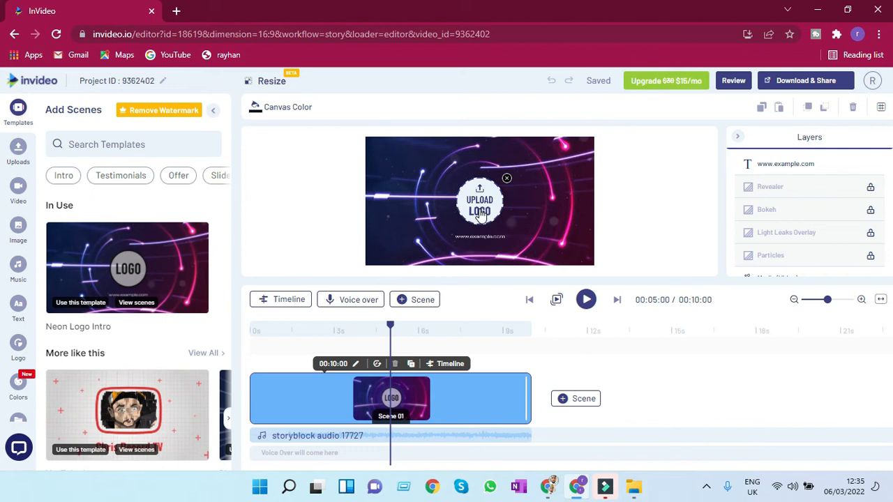
Upload the logo image "T (5)" from Downloads and add the red TECH ADUAJU logo to all scenes.
left_click(480, 211)
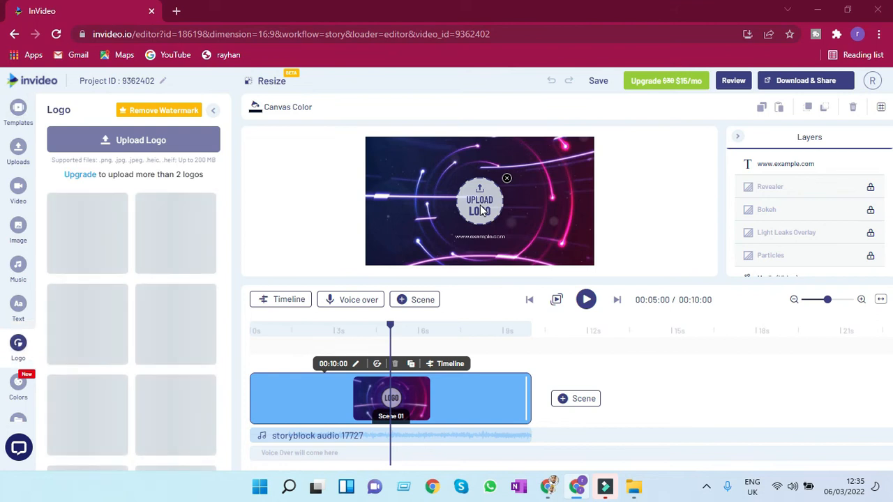
left_click(120, 134)
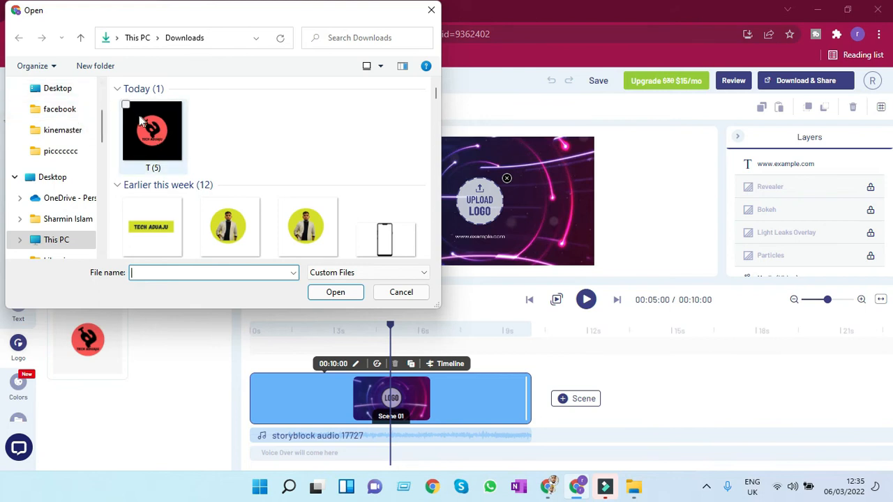
left_click(126, 109)
left_click(335, 292)
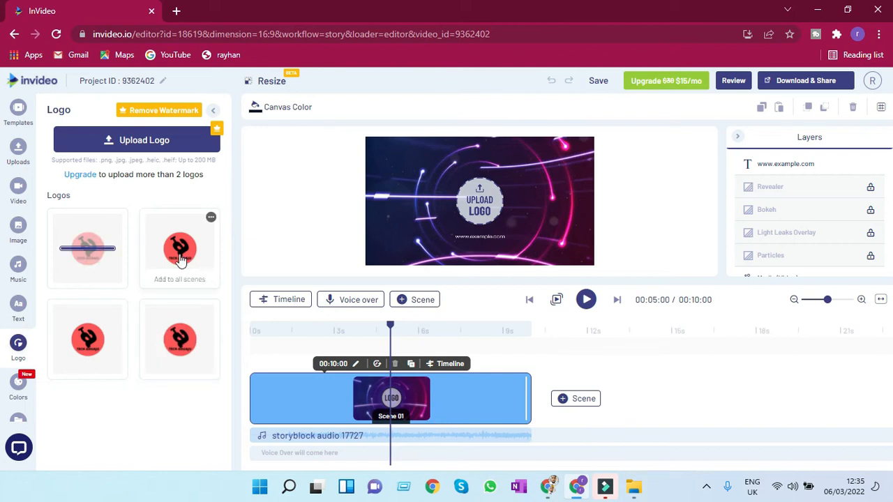
left_click(179, 258)
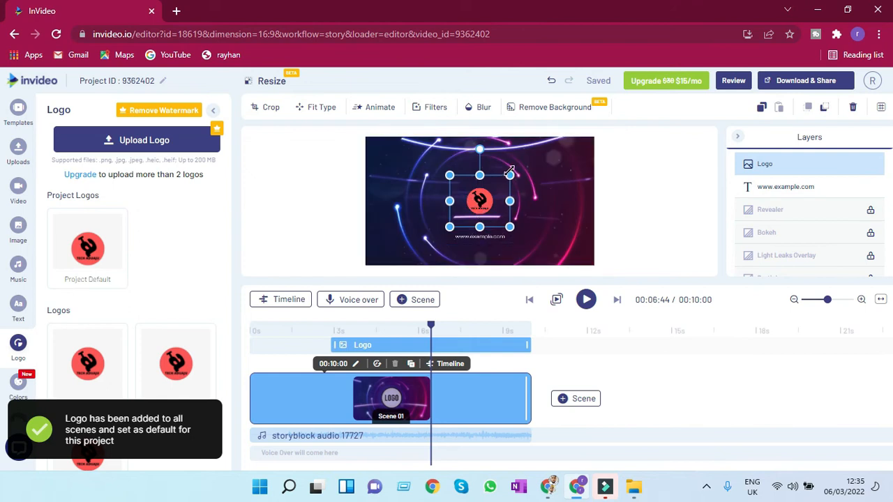
Enlarge the logo on the canvas and move it back to the centre, above the website text.
left_click_drag(510, 175, 530, 160)
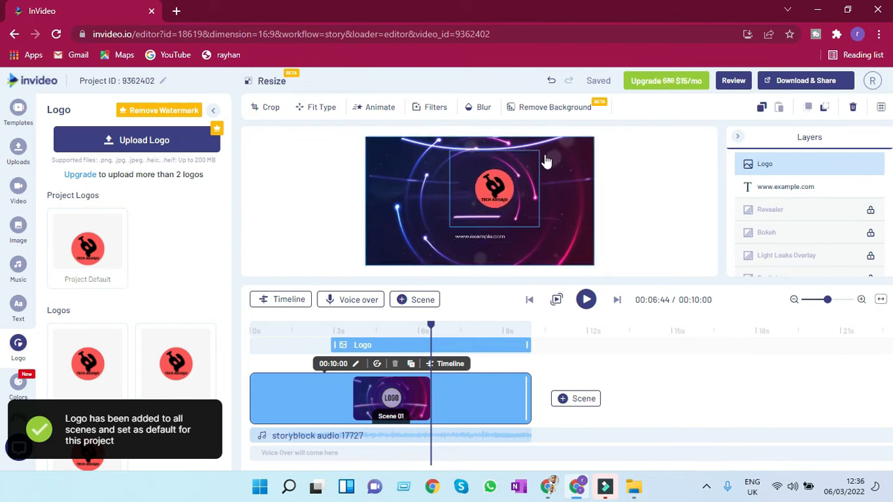
left_click(503, 183)
mouse_move(495, 185)
left_mouse_down()
mouse_move(474, 194)
mouse_move(482, 195)
left_mouse_up()
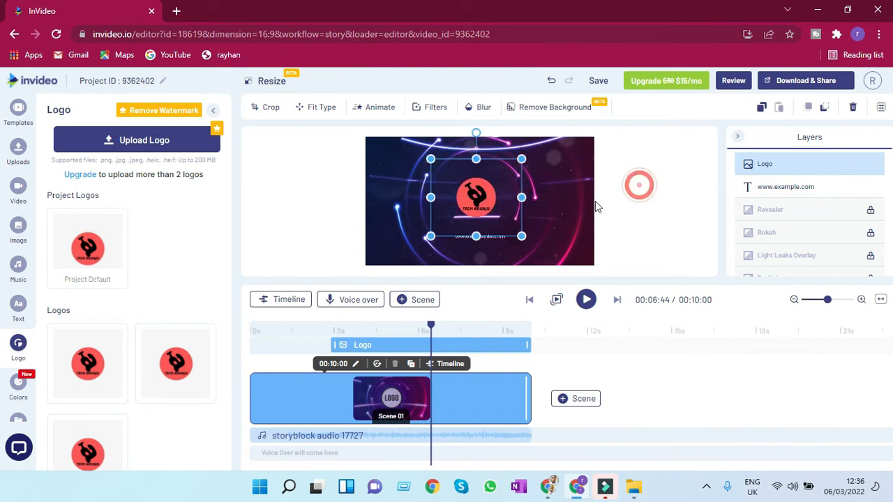
left_click(638, 187)
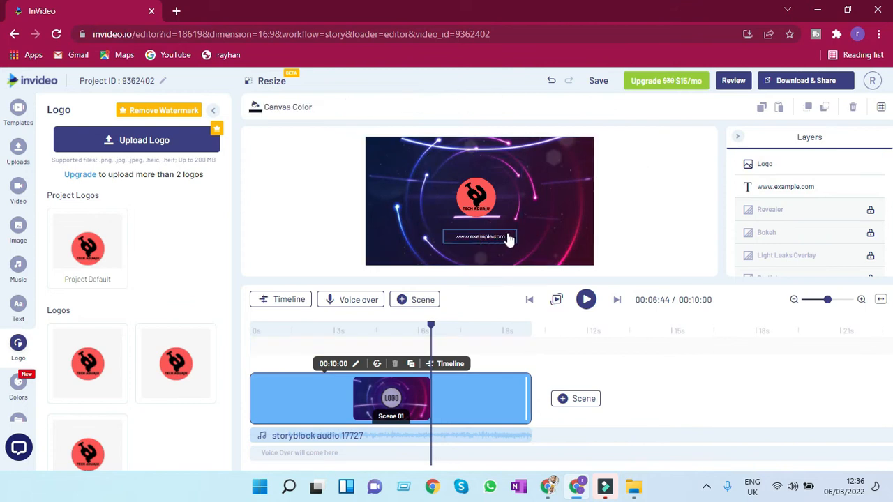
left_click(507, 239)
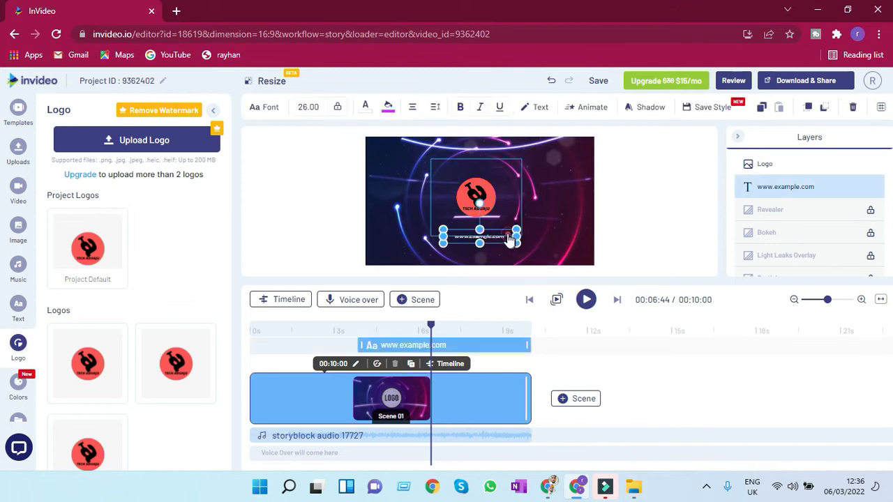
left_click(505, 236)
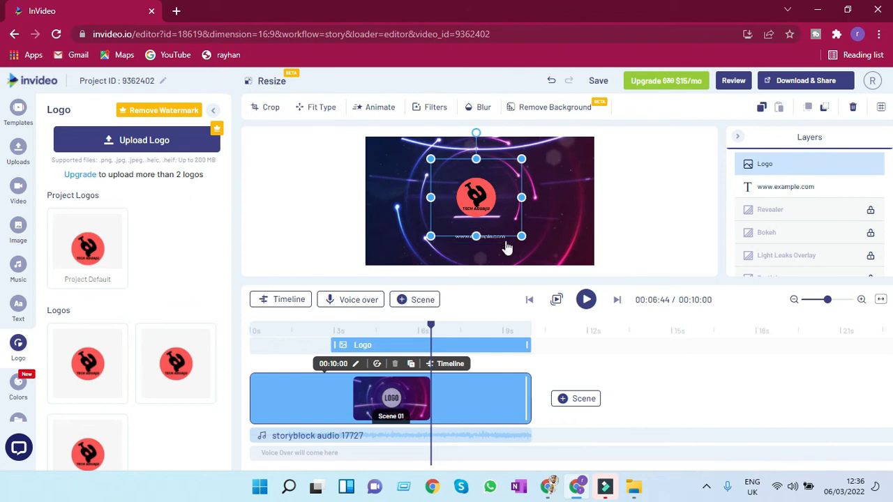
left_click(498, 238)
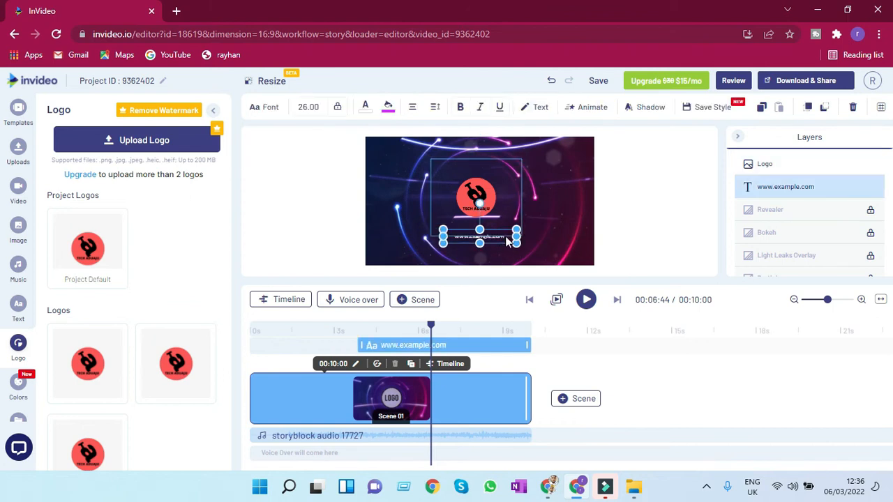
left_click(479, 243)
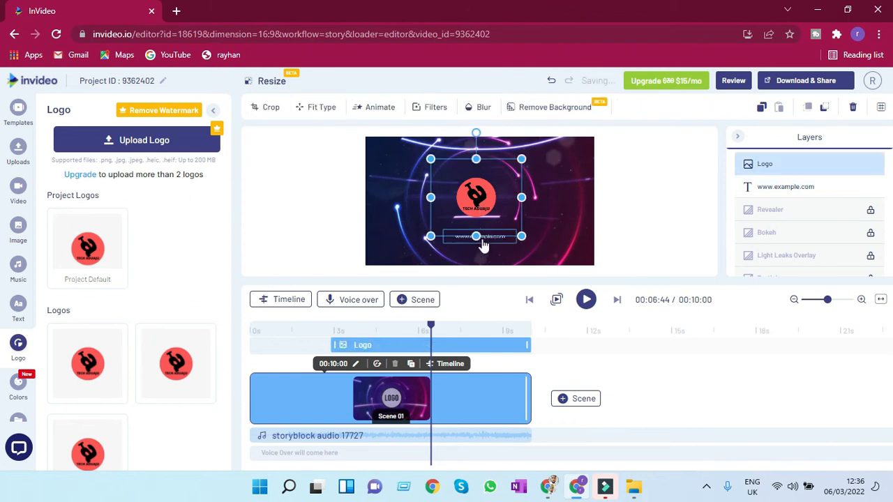
left_click(487, 237)
left_click_drag(487, 238, 500, 242)
double_click(502, 244)
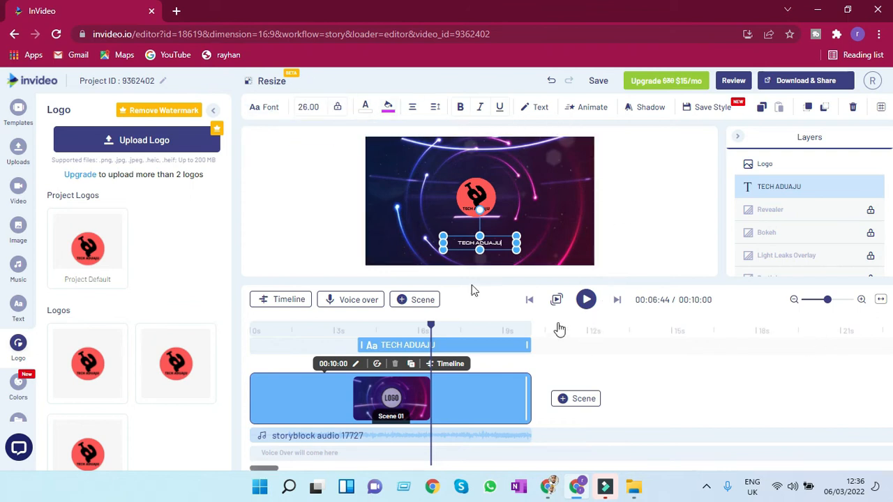
Set the font of the TECH ADUAJU text beneath the logo to AlegreyaSans Black and dismiss the font replacement tip.
left_click(270, 110)
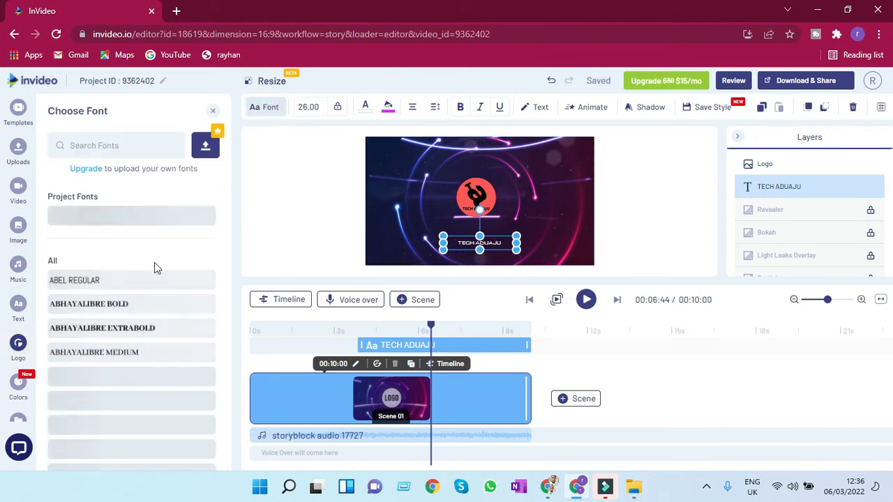
scroll(72, 390, "down", 5)
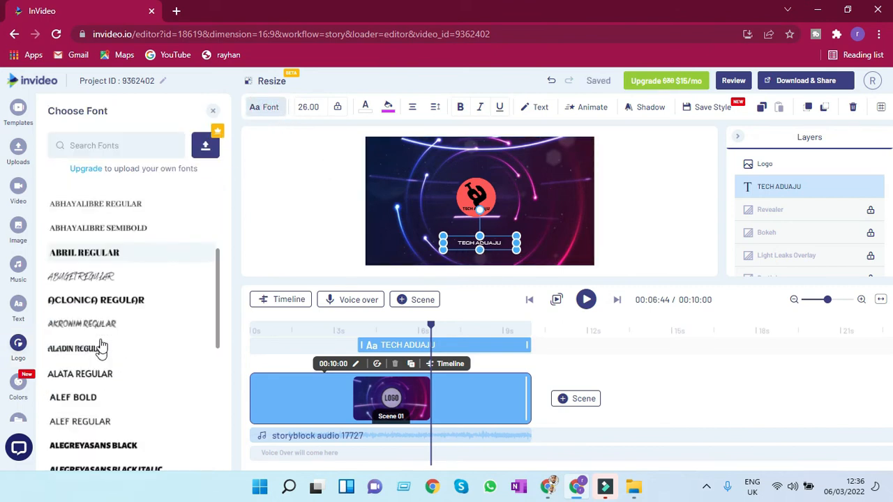
scroll(99, 289, "up", 2)
scroll(99, 289, "up", 2)
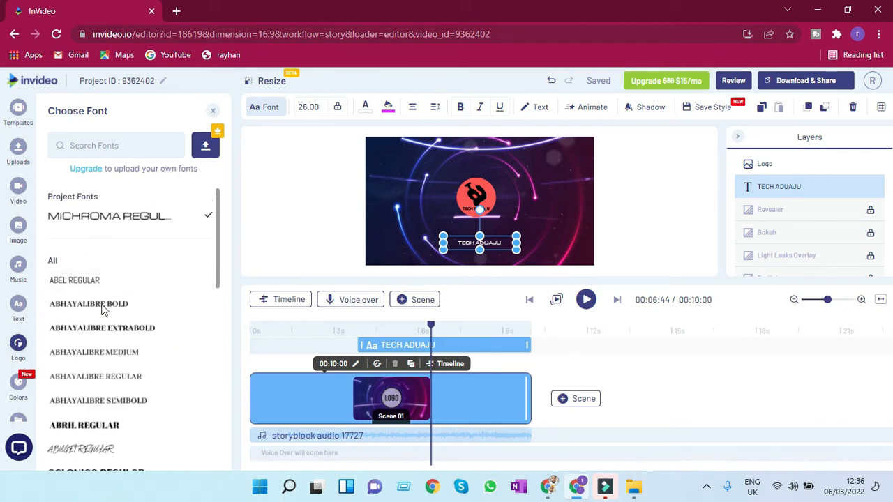
scroll(115, 387, "down", 5)
left_click(122, 250)
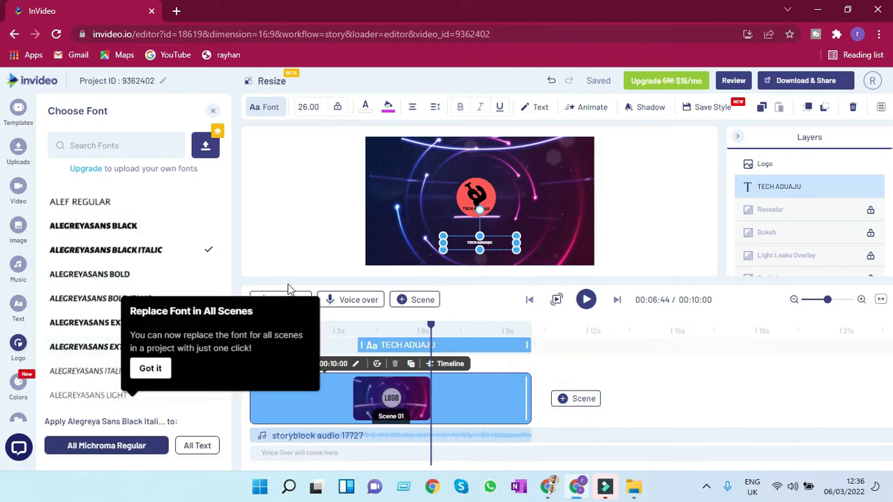
left_click(137, 229)
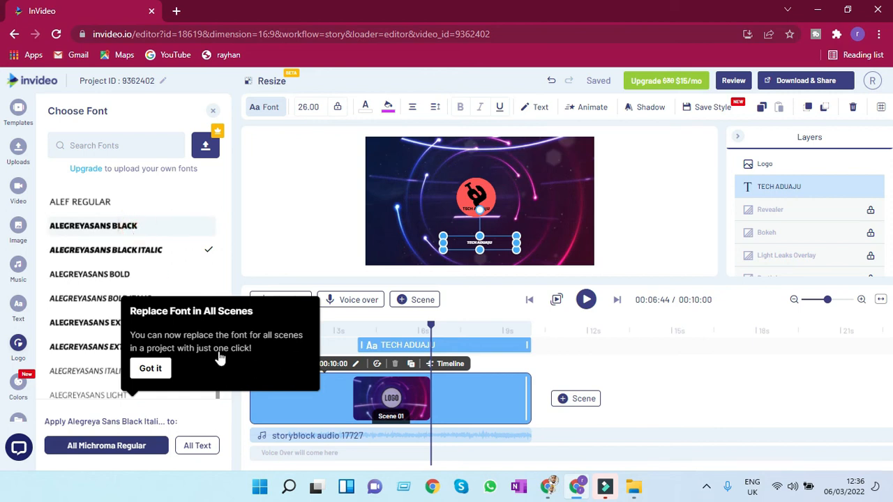
left_click(149, 371)
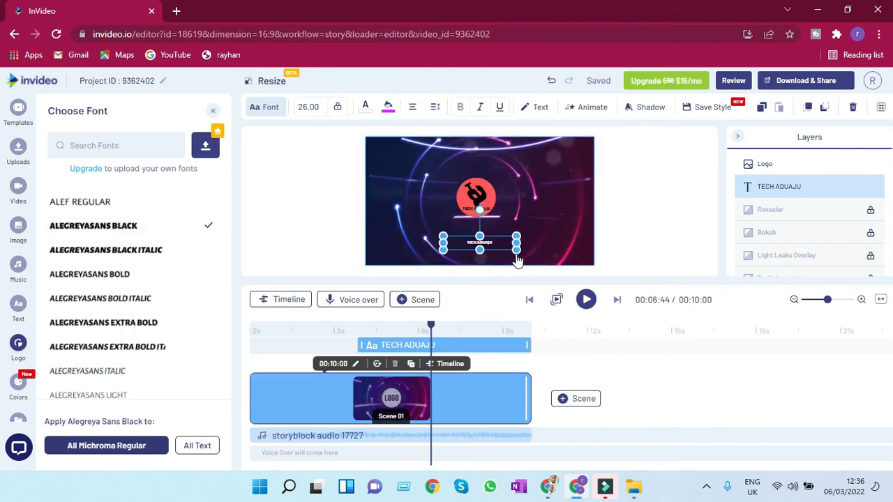
Enlarge the TECH ADUAJU text box and move it to the centre, closer beneath the logo.
left_click_drag(516, 250, 543, 264)
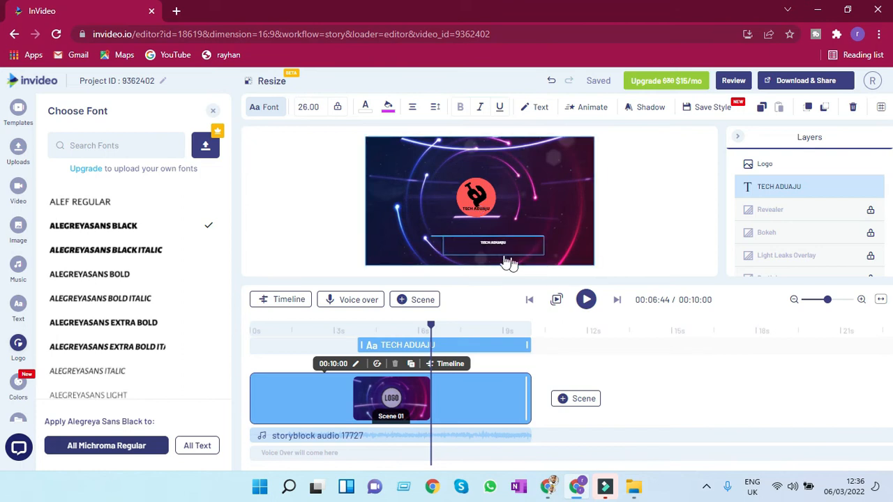
left_click_drag(493, 243, 476, 243)
left_click(637, 184)
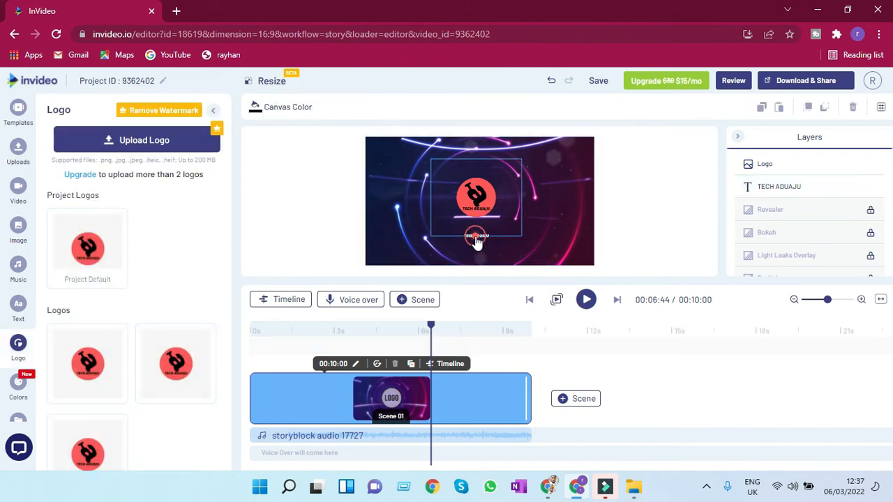
Delete the TECH ADUAJU text beneath the logo.
left_click(474, 248)
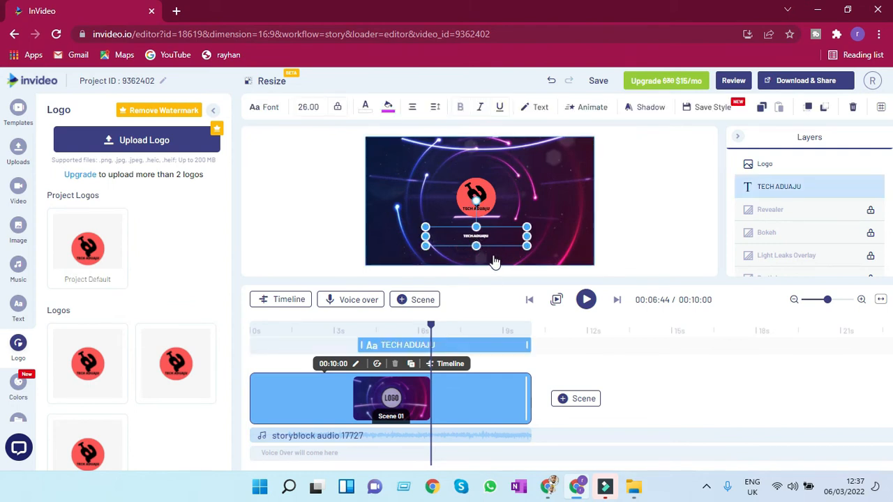
key("Delete")
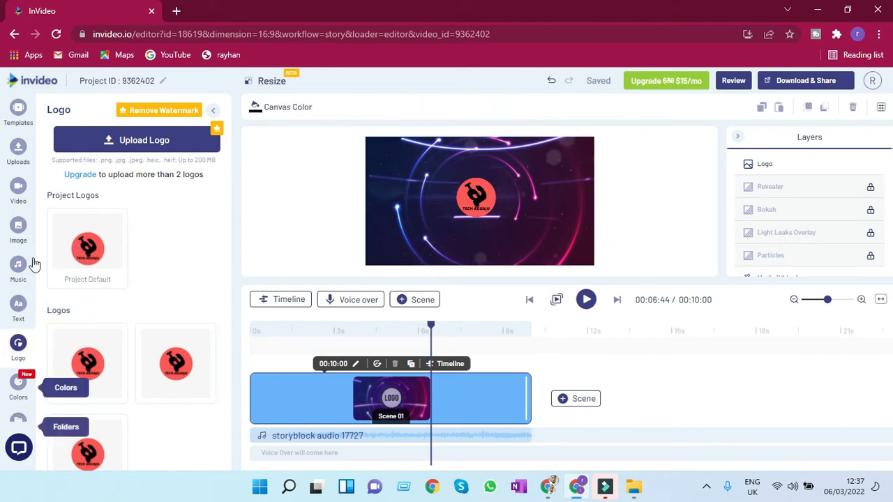
Browse the stock videos and search them for "LAPTOP".
scroll(15, 387, "down", 1)
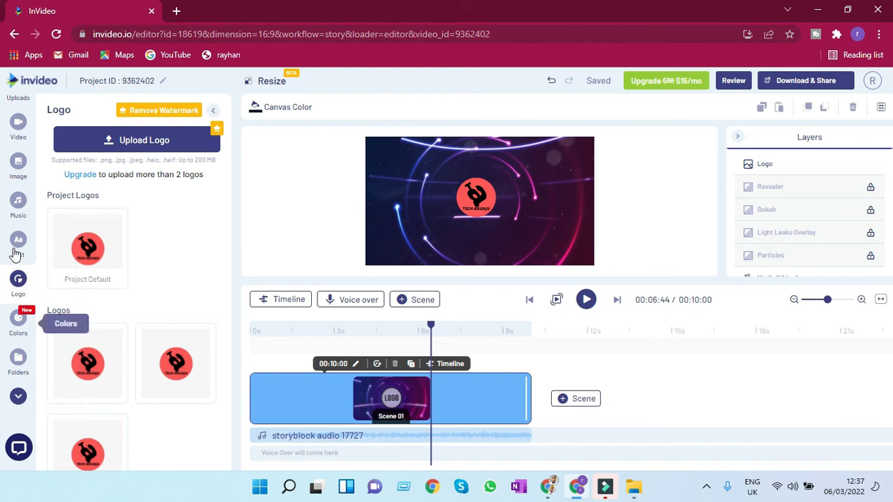
left_click(19, 125)
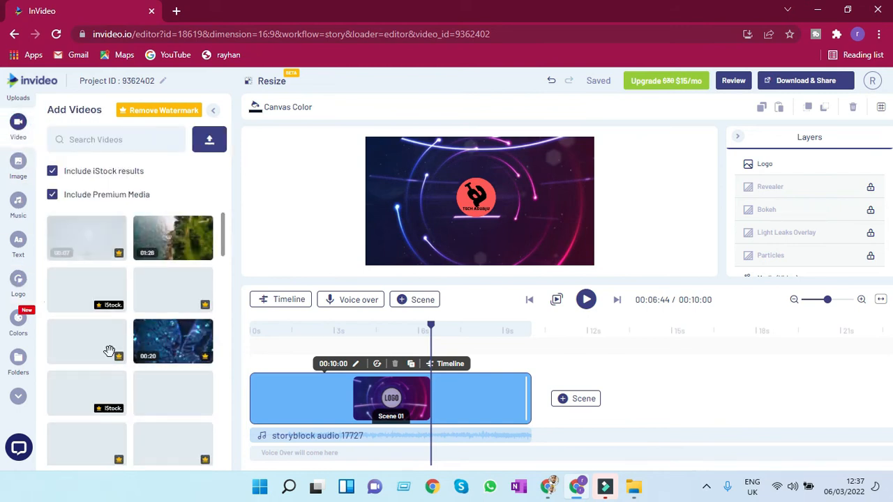
scroll(128, 357, "down", 2)
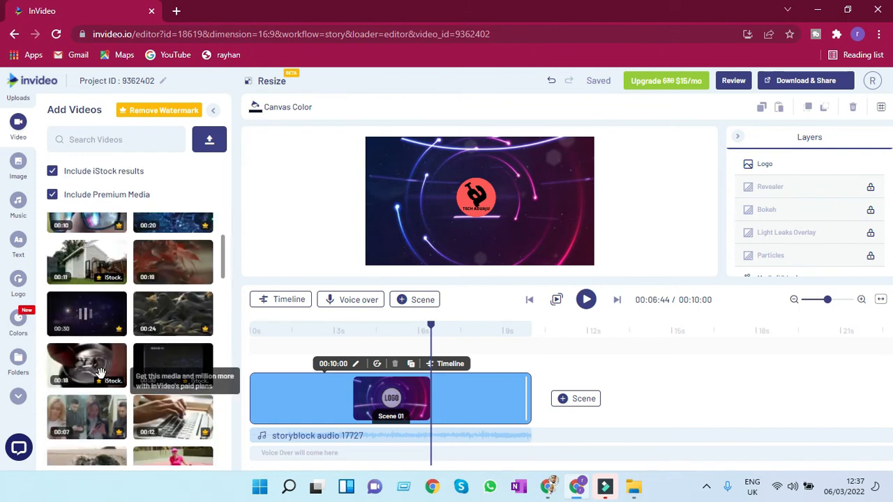
scroll(167, 339, "up", 2)
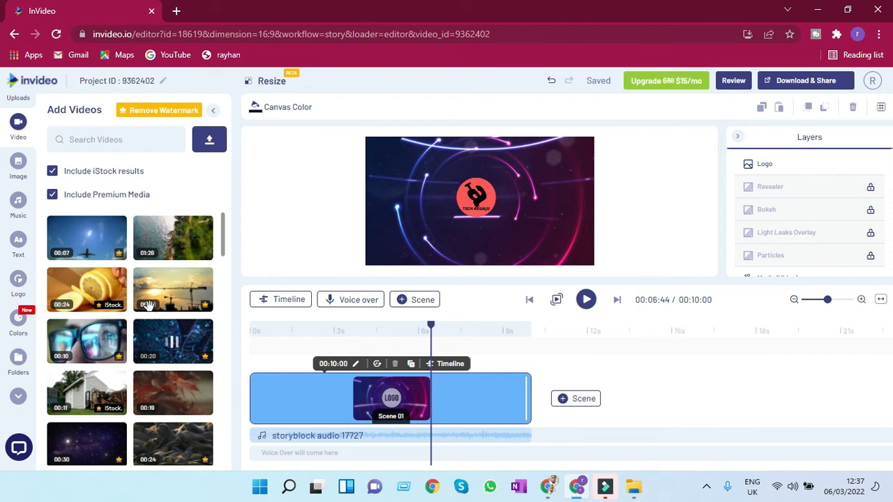
left_click(104, 139)
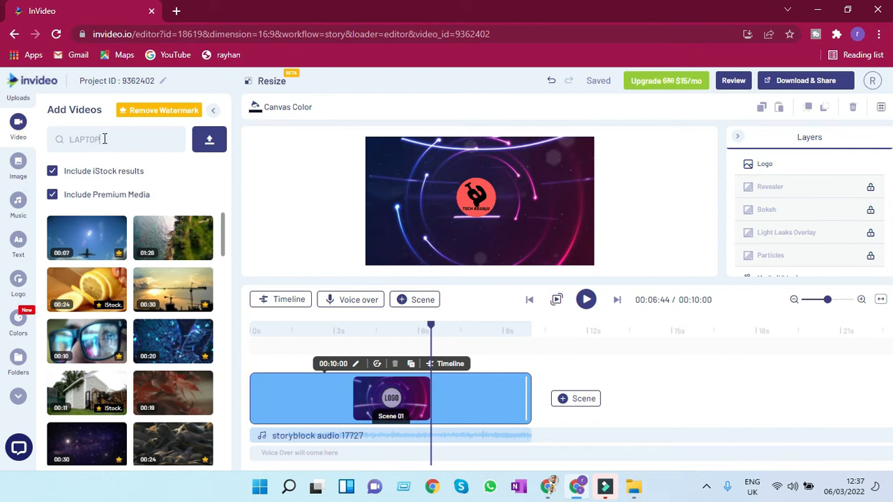
type("LAPTOP")
key("Return")
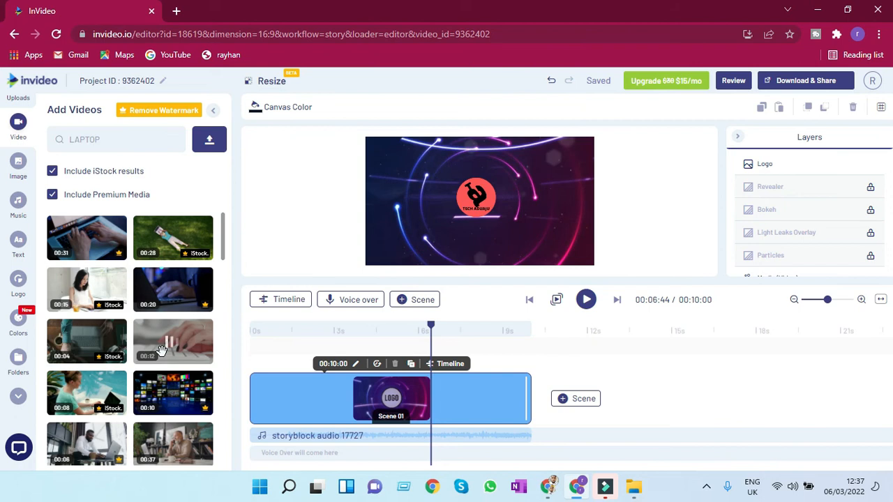
Add the 12-second clip of hands typing on a white keyboard to the scene as a layer.
left_click_drag(397, 208, 395, 177)
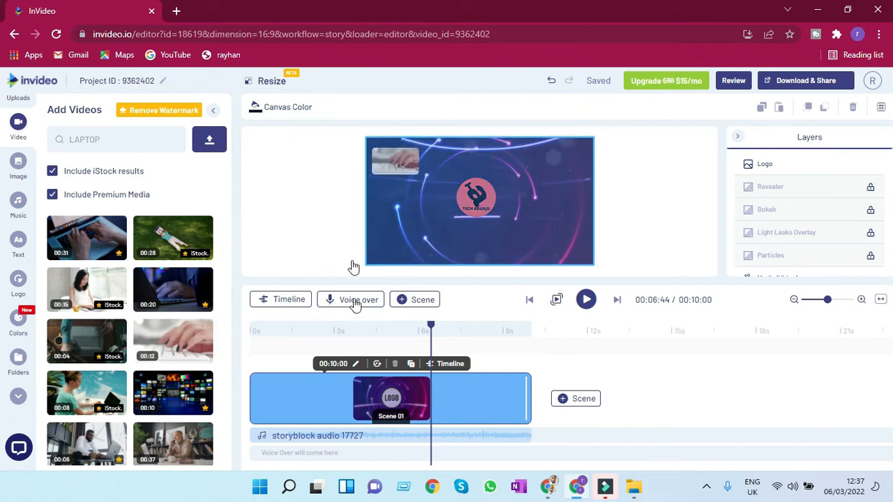
left_click_drag(488, 260, 487, 255)
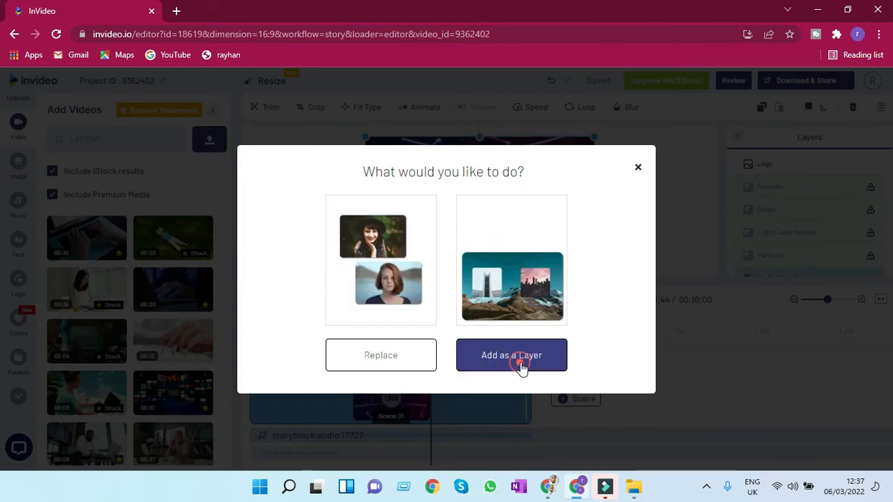
left_click(405, 354)
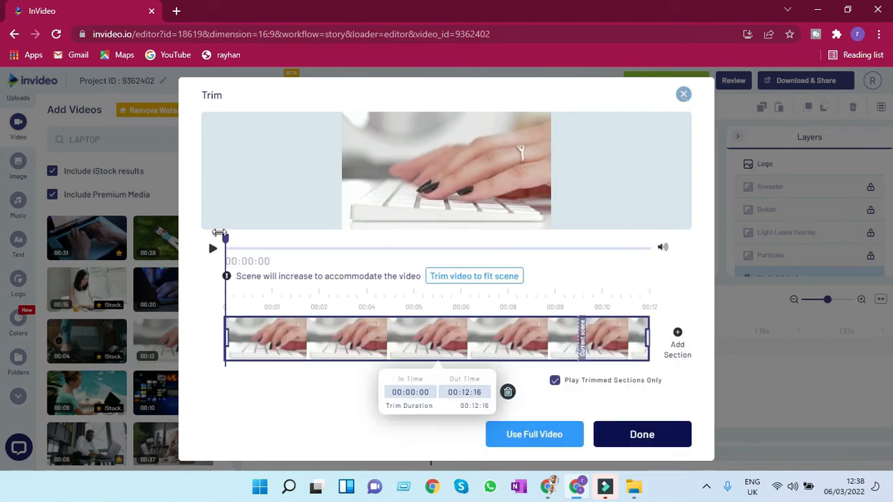
Trim the keyboard clip to run from 00:02:91 to 00:07:93 and place it in the upper-left corner of the canvas.
left_click_drag(223, 237, 251, 244)
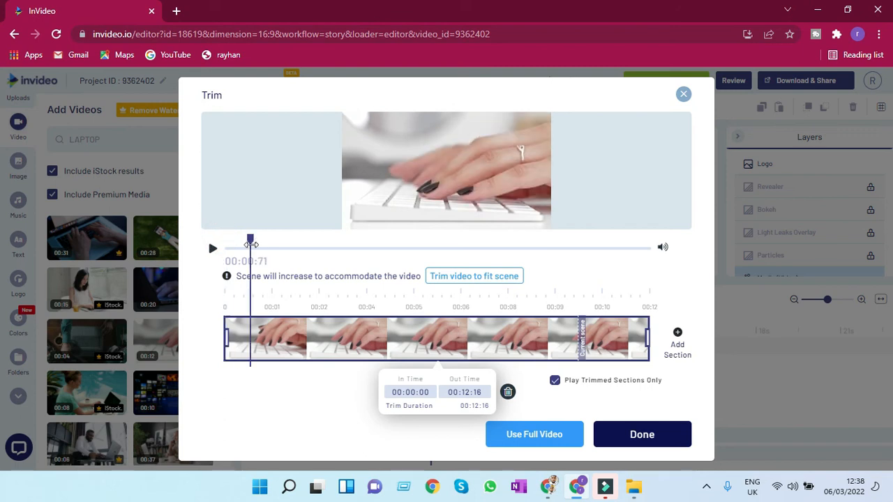
left_click_drag(225, 339, 326, 339)
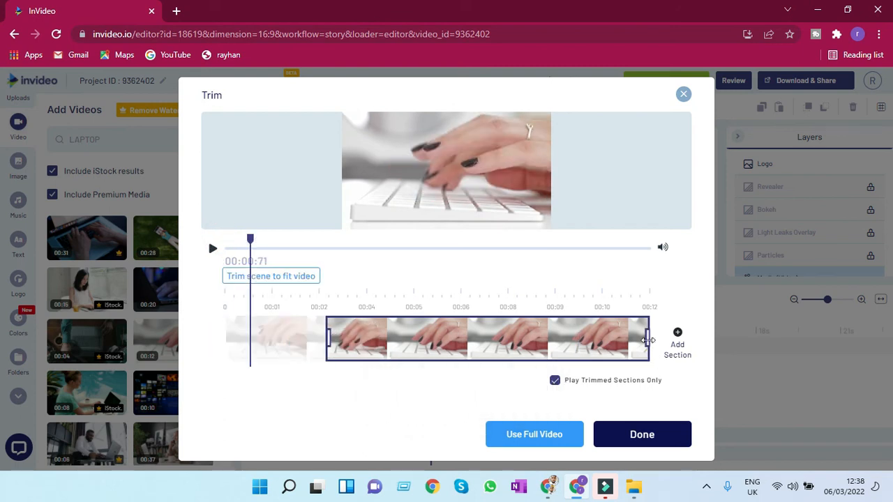
left_click_drag(647, 339, 504, 354)
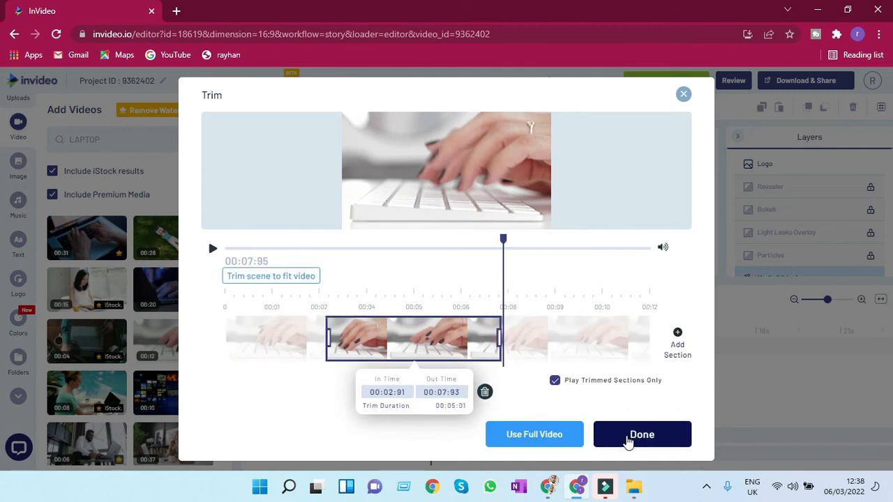
left_click(630, 435)
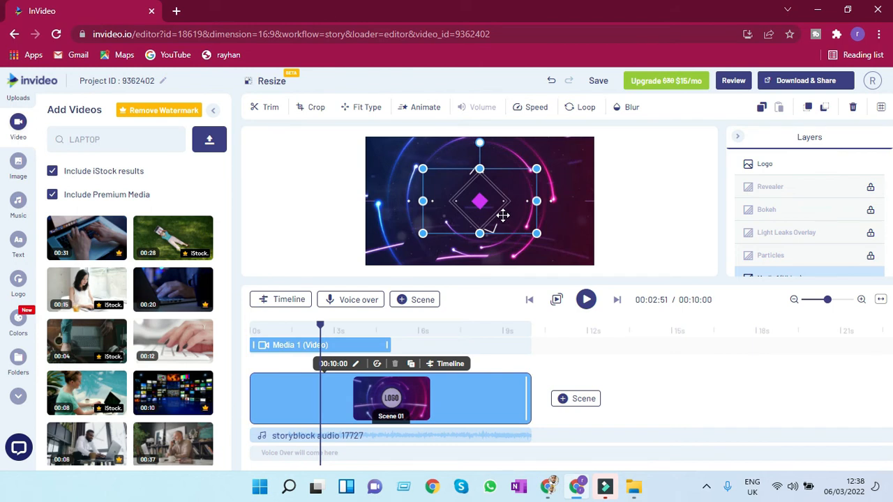
left_click_drag(503, 215, 413, 166)
left_click(683, 199)
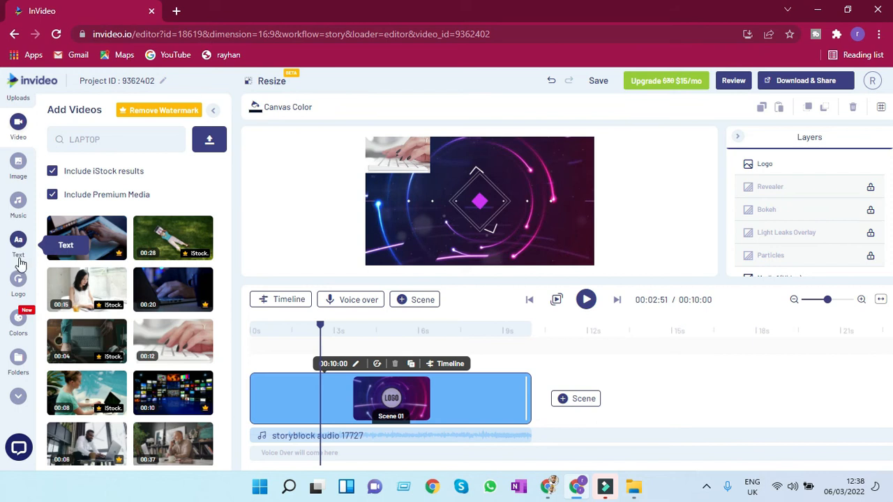
Add a heading to the scene and replace its placeholder text with "TECH ADUAJU".
left_click(18, 244)
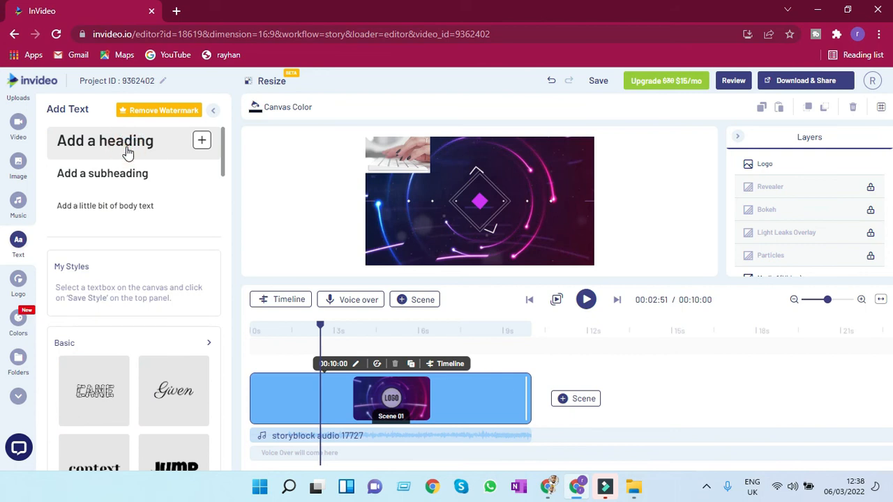
left_click(128, 154)
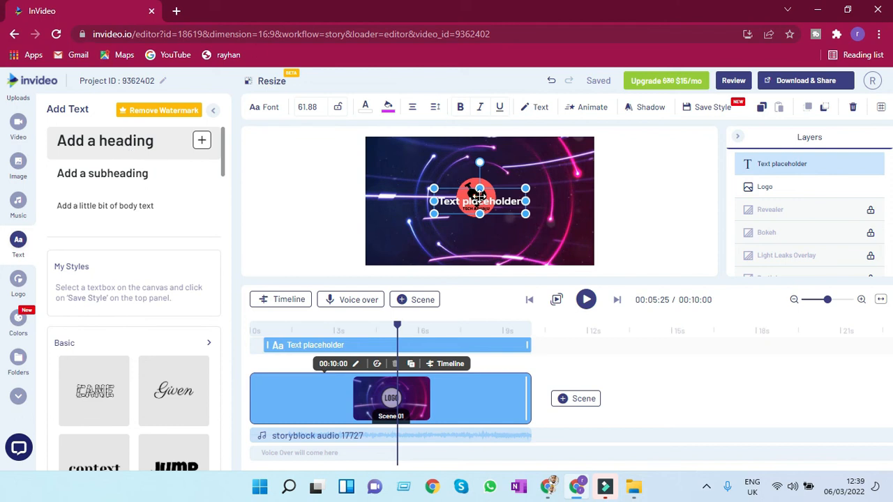
left_click(515, 201)
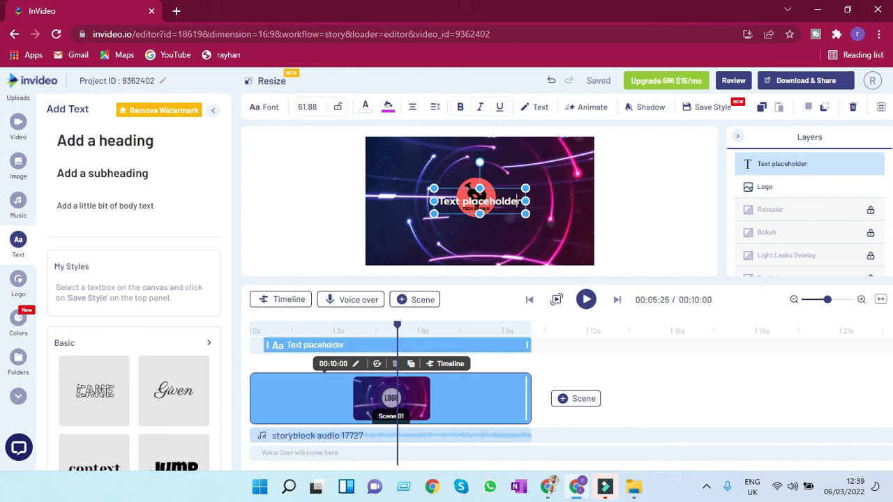
left_click_drag(522, 201, 432, 208)
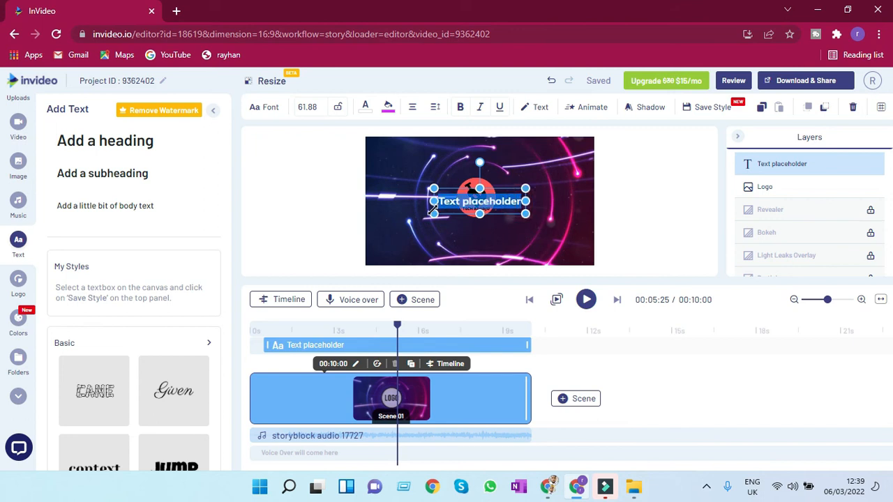
type("TEX")
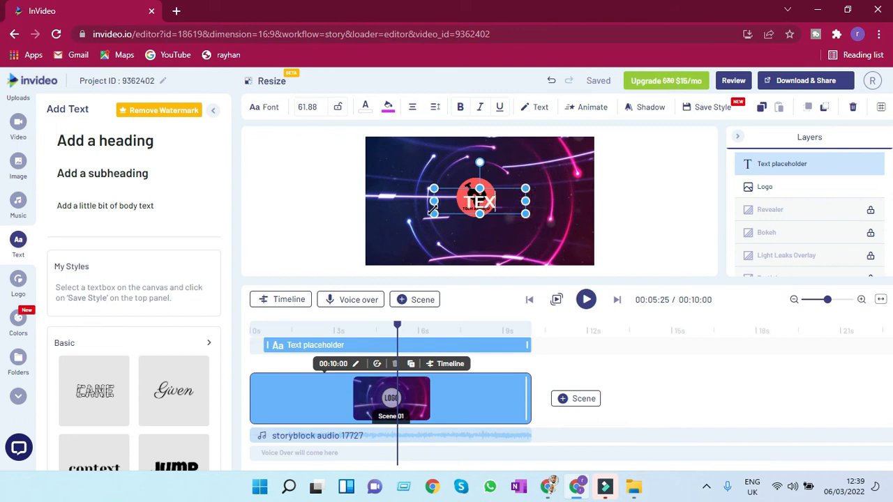
key("BackSpace")
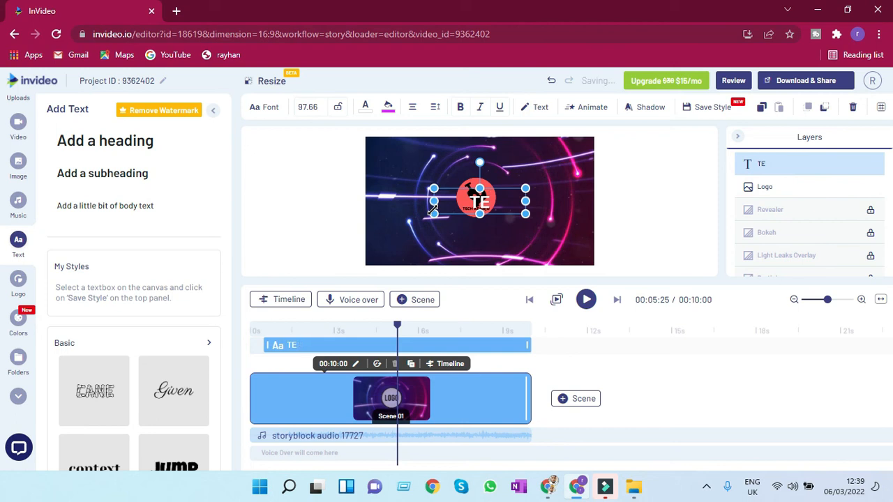
type("CH")
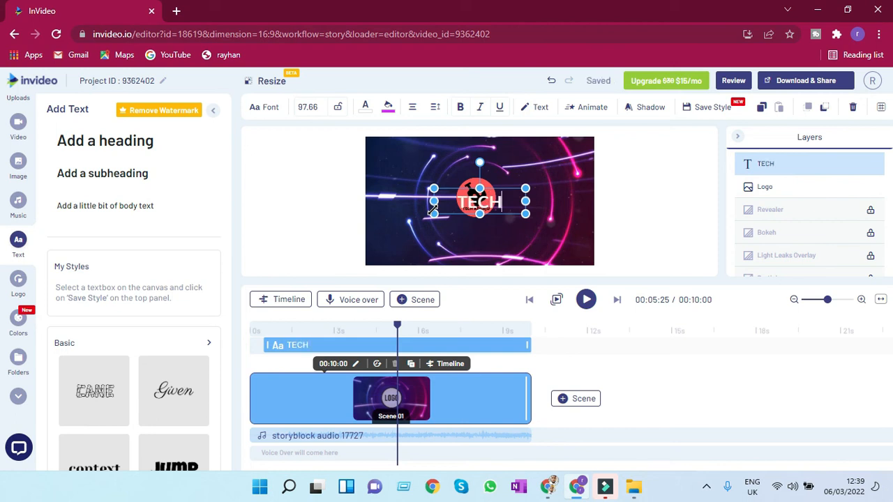
type(" ADUAJU")
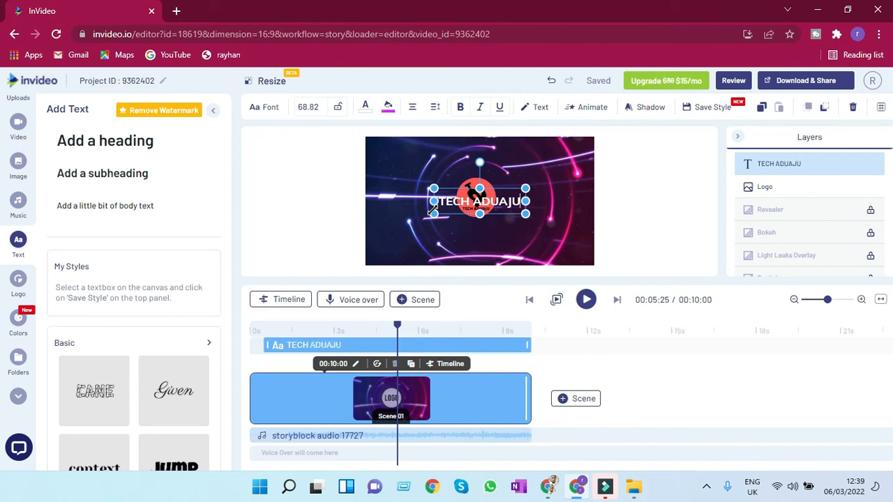
Shrink the TECH ADUAJU heading slightly and move it off the logo to the upper-left corner of the canvas.
mouse_move(524, 212)
left_mouse_down()
mouse_move(497, 209)
mouse_move(524, 218)
left_mouse_up()
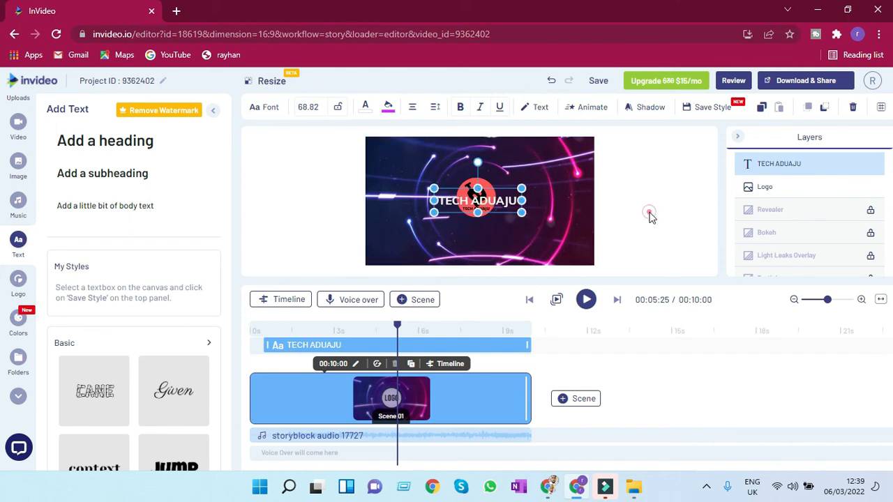
left_click(520, 213)
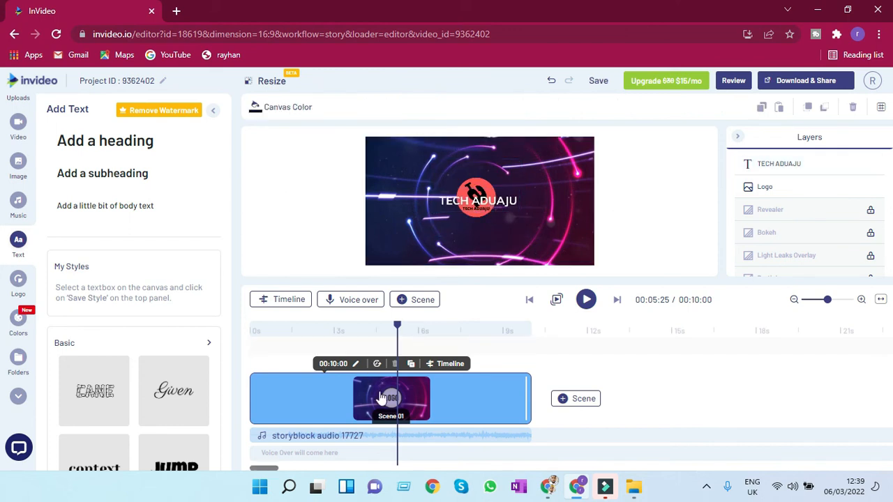
left_click_drag(471, 208, 375, 145)
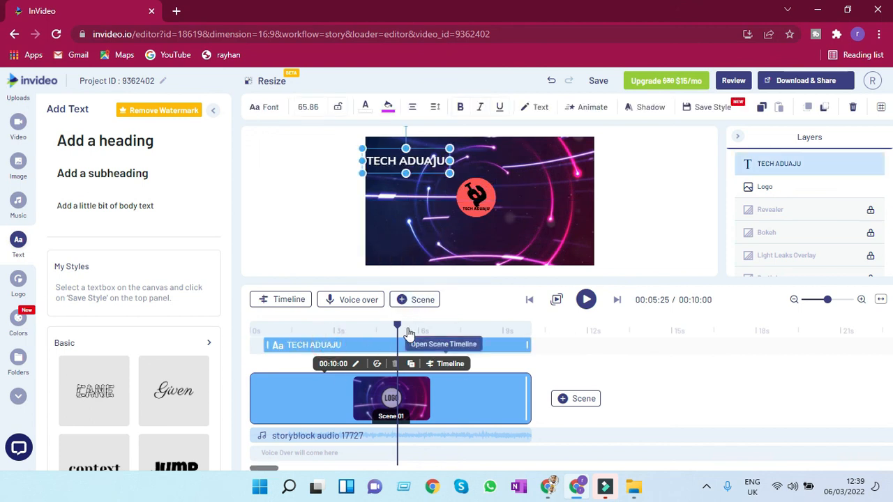
At 00:03:29, widen the keyboard clip to match the TECH ADUAJU heading and place the heading over the clip.
left_click_drag(399, 332, 342, 331)
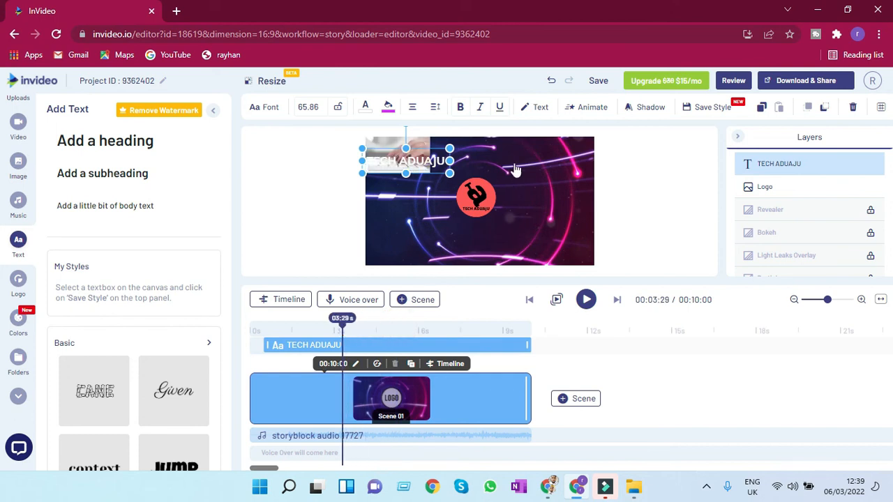
left_click_drag(424, 168, 421, 184)
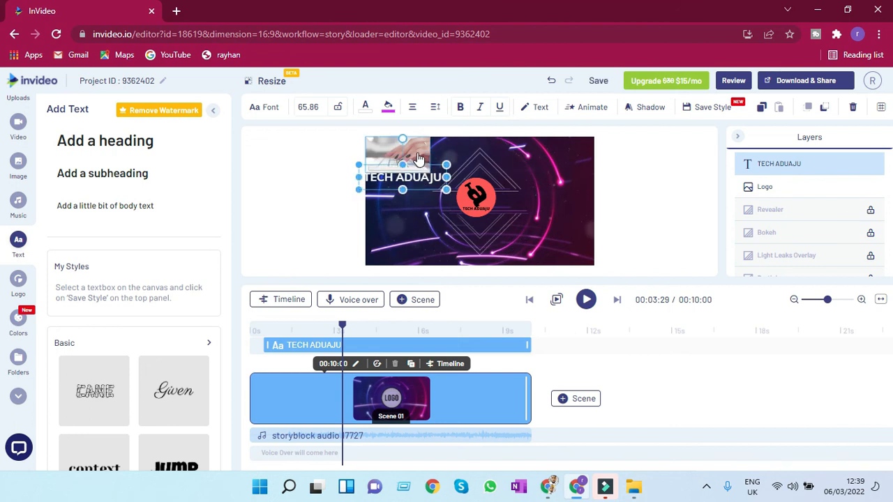
left_click(424, 156)
left_click_drag(432, 153, 445, 156)
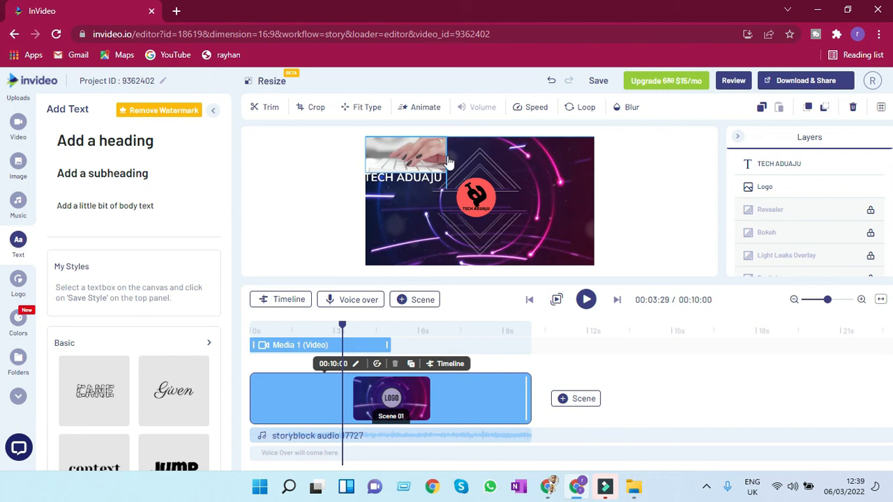
left_click(332, 172)
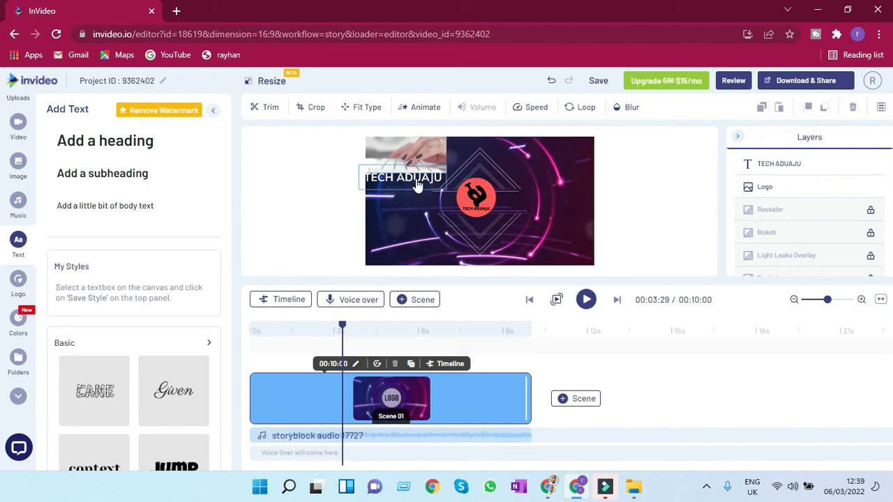
left_click_drag(417, 183, 425, 166)
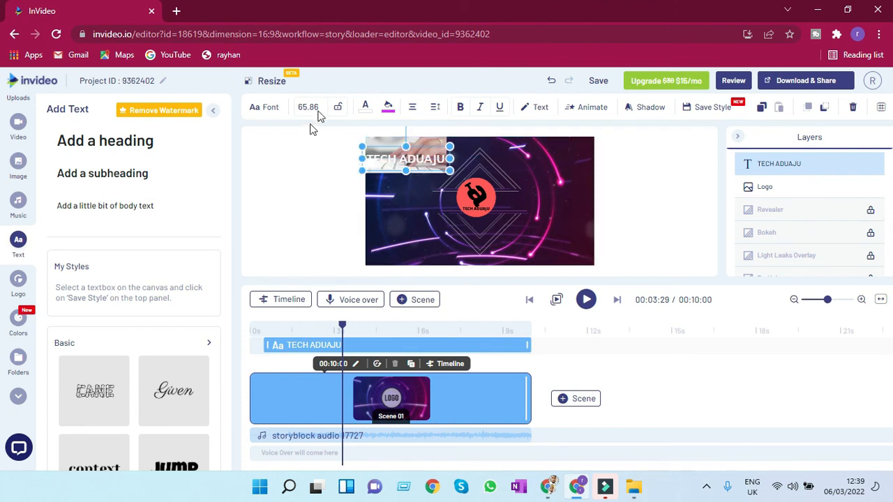
Change the TECH ADUAJU heading's text color to #161616 and center the heading over the keyboard clip.
left_click(365, 114)
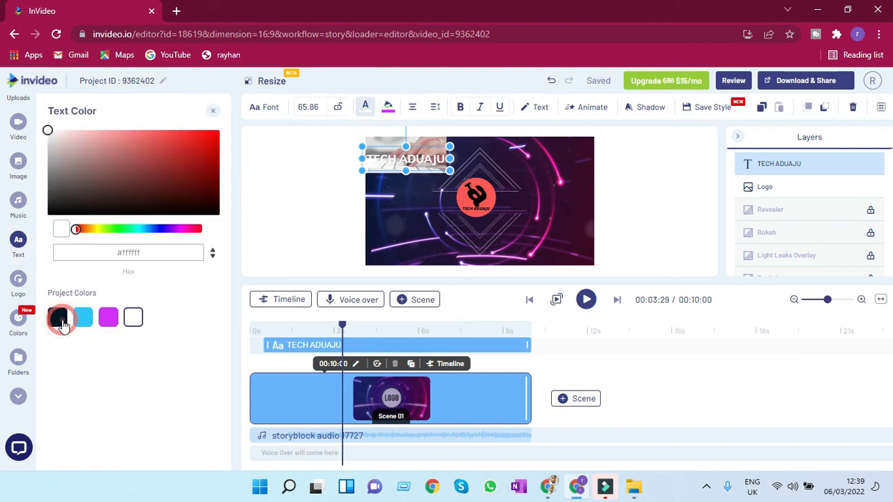
left_click(58, 318)
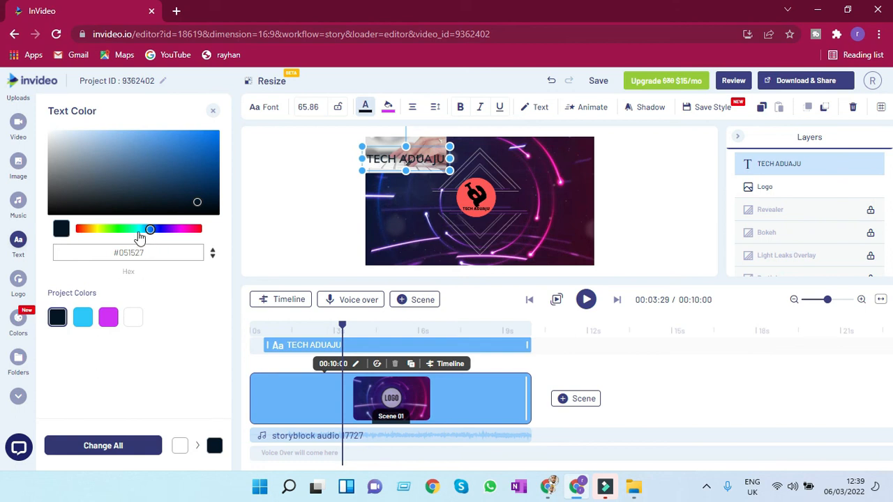
left_click_drag(152, 231, 107, 231)
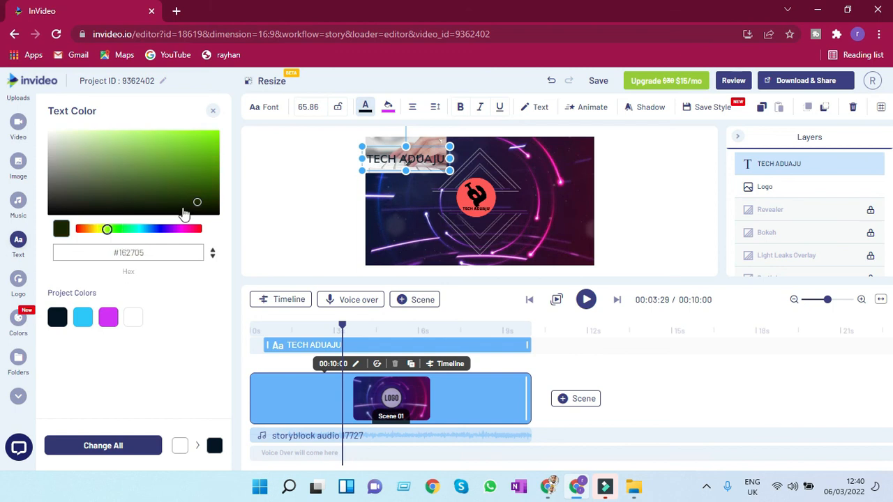
left_click_drag(191, 200, 27, 212)
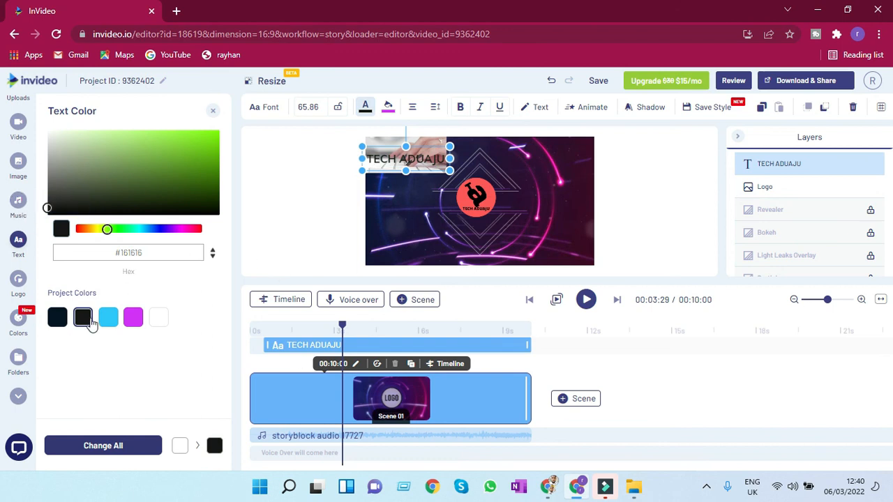
left_click(304, 182)
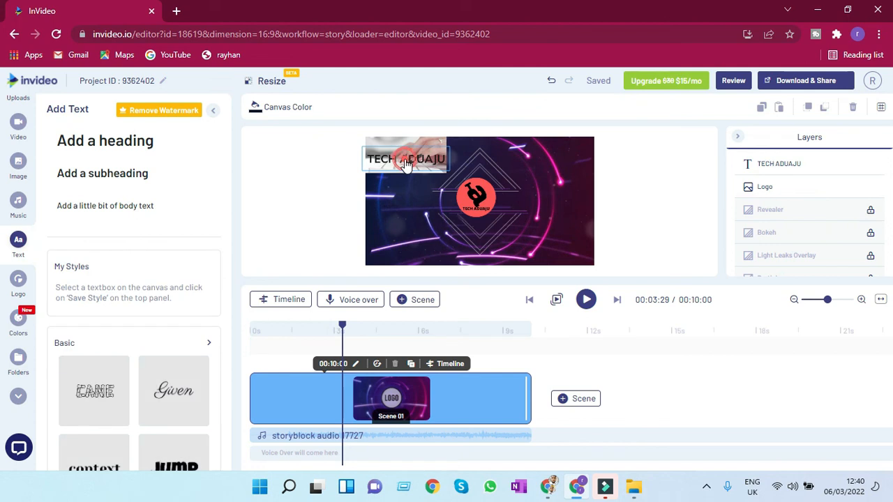
left_click(406, 162)
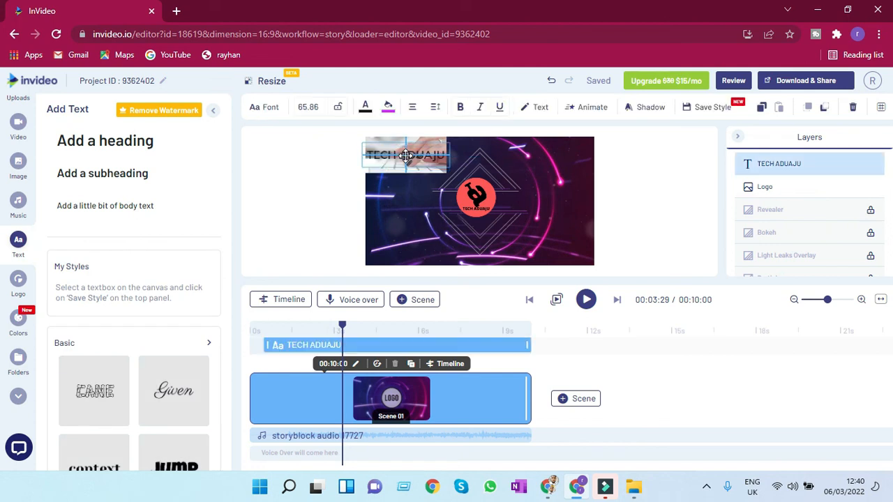
left_click(657, 199)
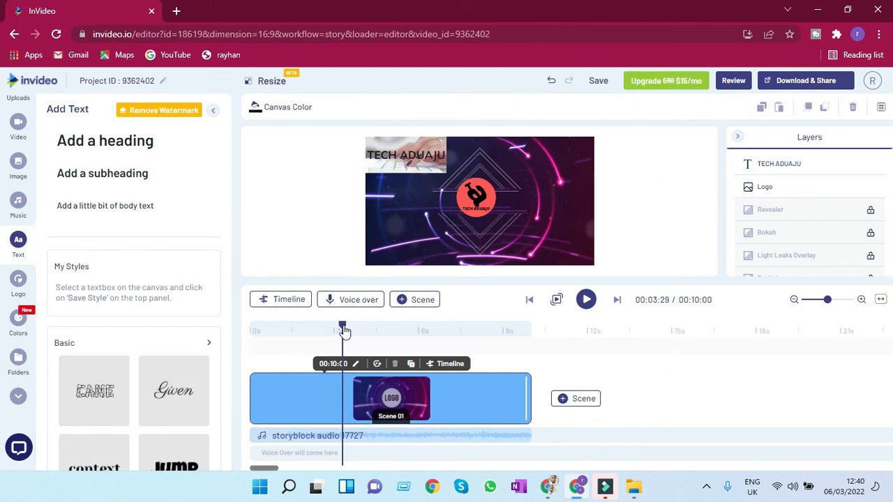
Play the scene from 00:00:00 to preview the clip, heading and logo, pausing at 00:08:40.
left_click_drag(342, 333, 332, 330)
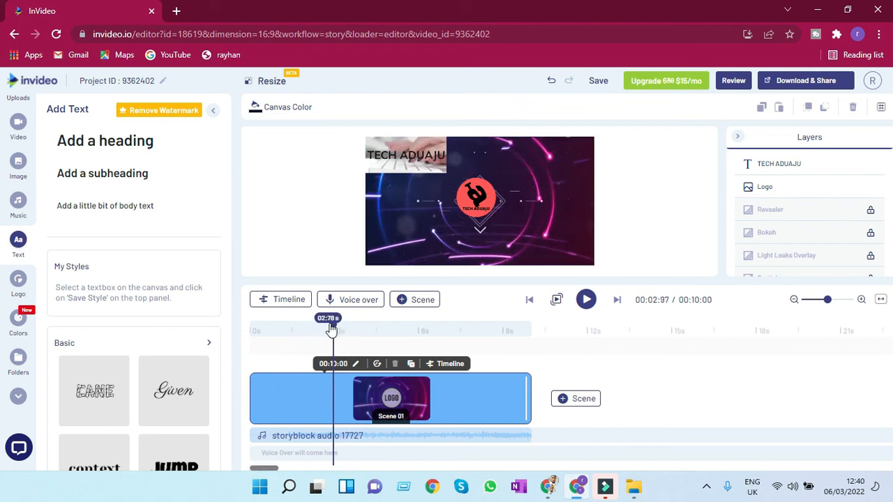
left_click_drag(331, 329, 249, 325)
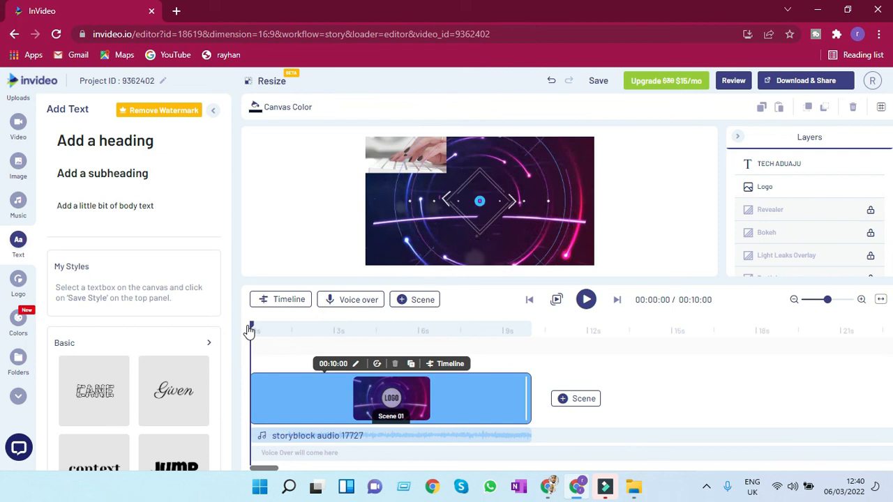
left_click(584, 307)
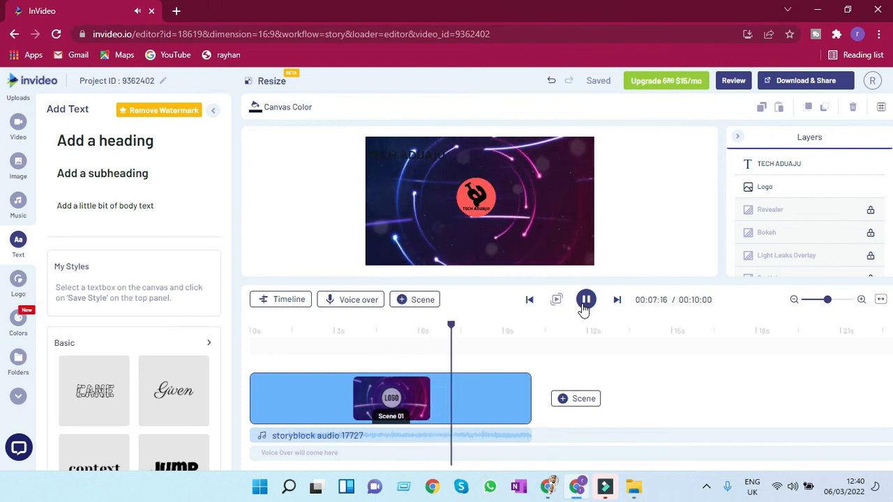
left_click(584, 302)
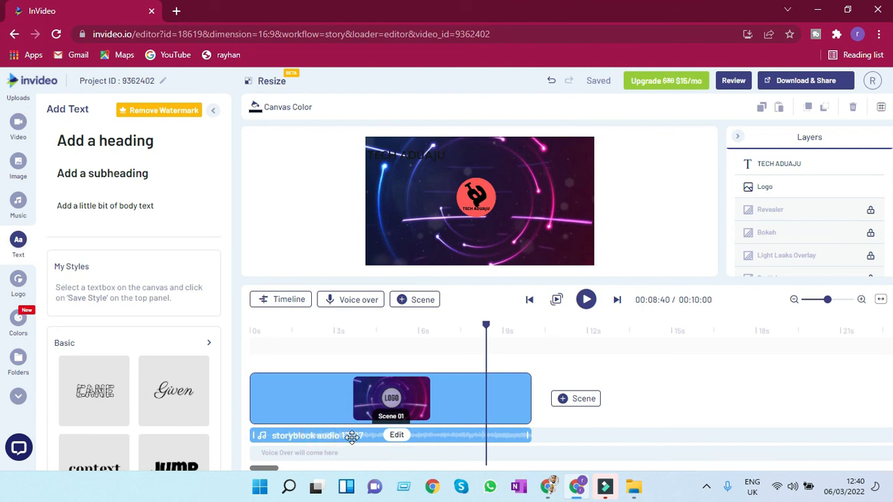
Open the editing options of the scene's background audio track, storyblock audio 17727.
left_click(398, 439)
left_click(398, 435)
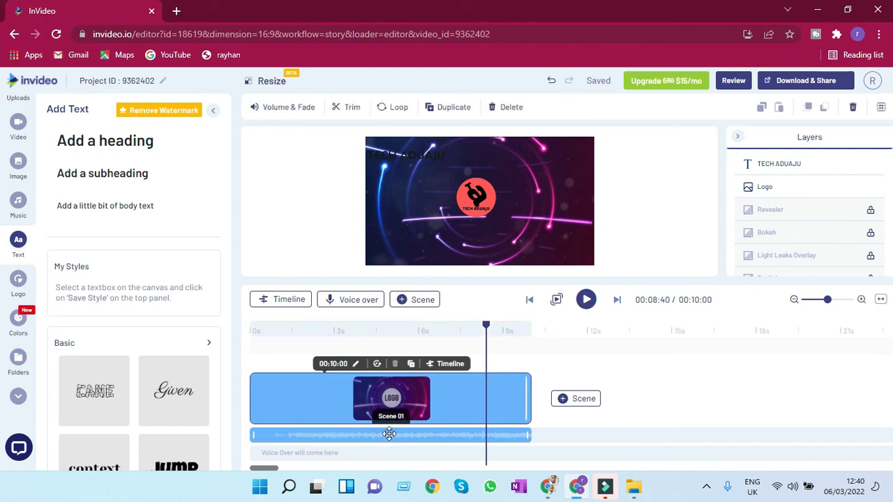
left_click(394, 436)
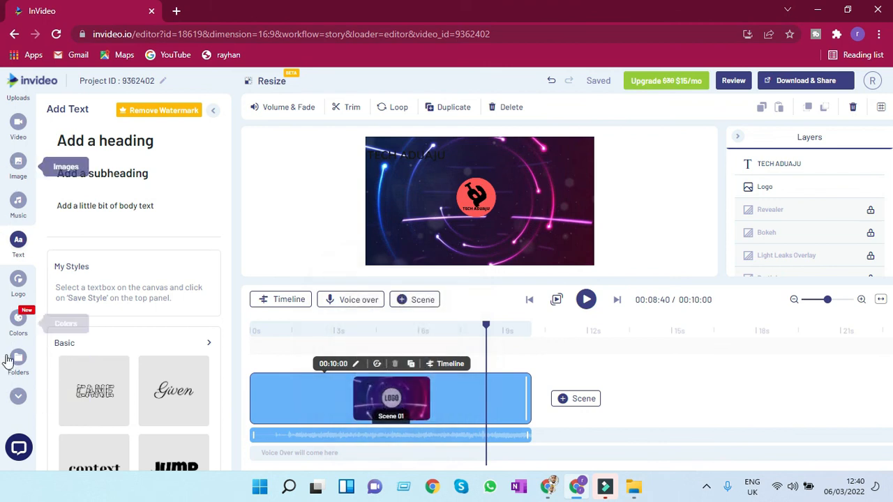
Browse the music library's Rock genre and preview the tracks Rock This Party and Kick It Off.
left_click(19, 203)
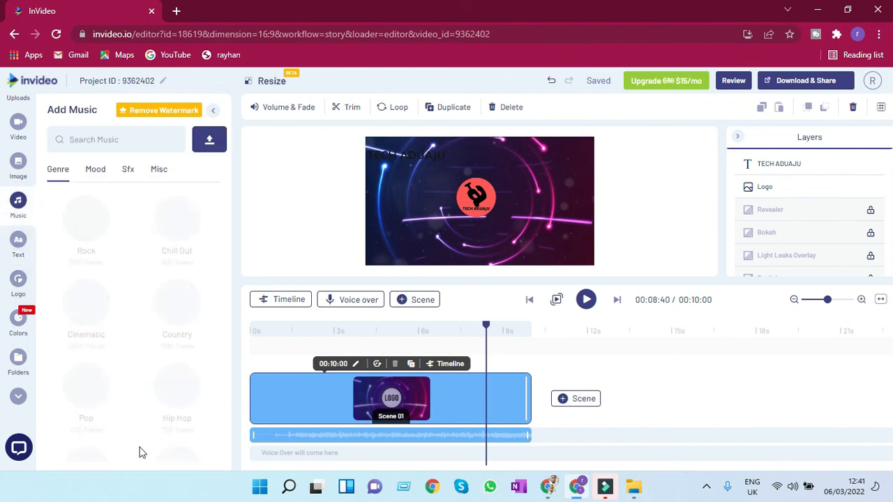
scroll(160, 390, "down", 5)
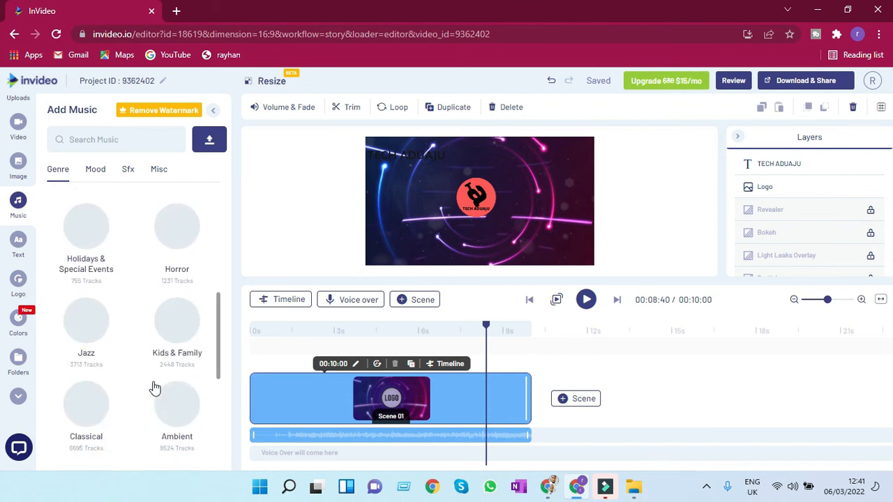
scroll(136, 356, "up", 4)
scroll(136, 352, "up", 1)
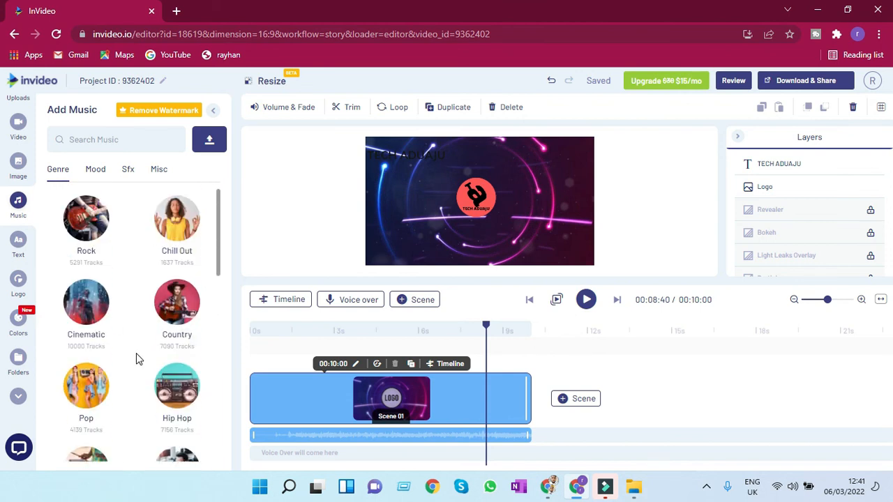
left_click(84, 230)
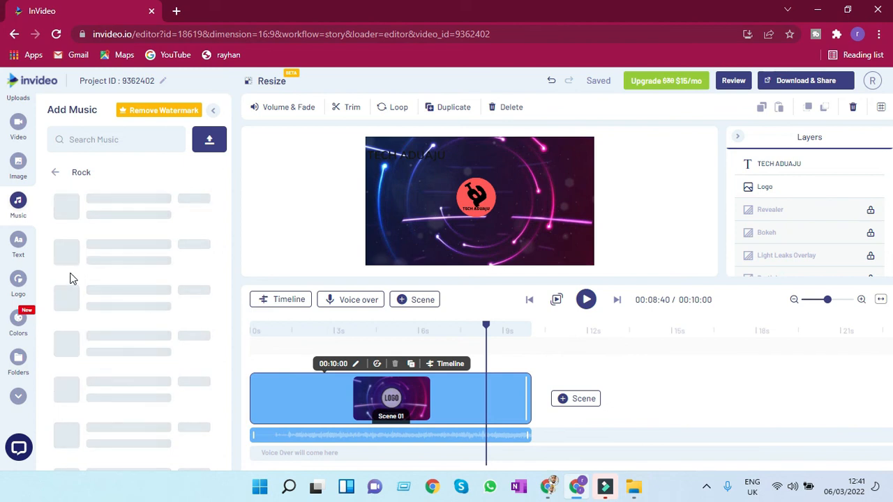
left_click(68, 209)
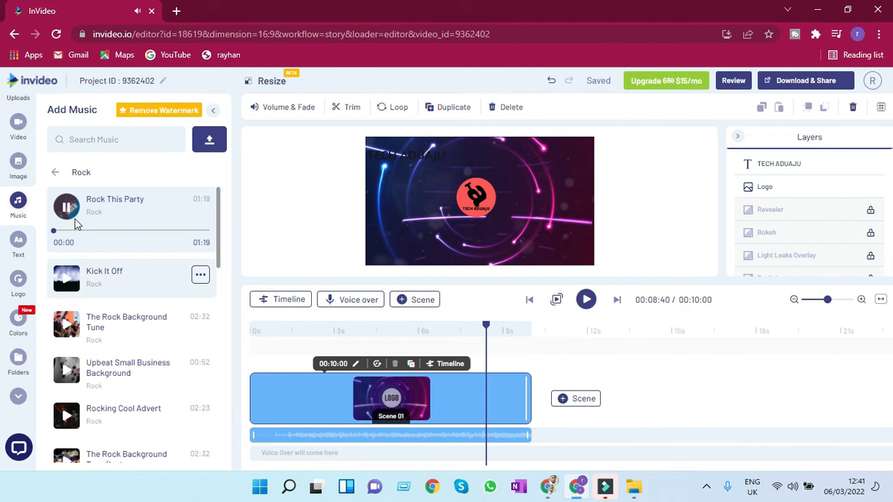
left_click(64, 280)
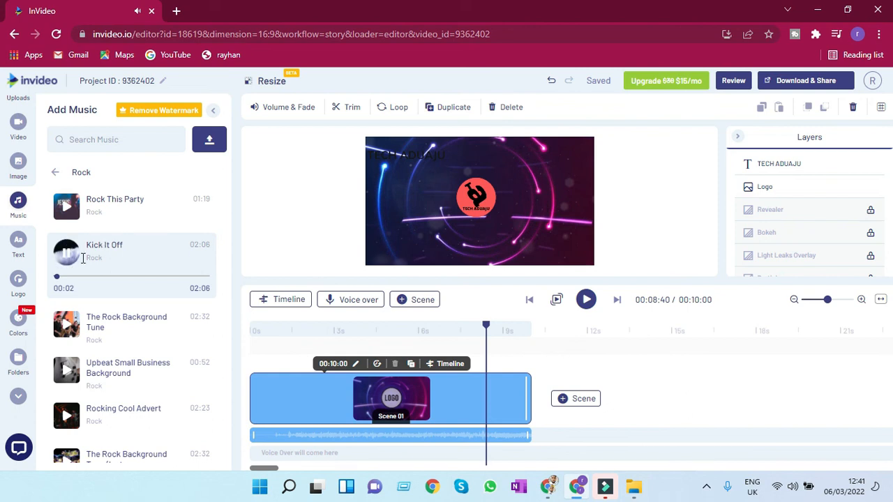
left_click(66, 252)
Return the playhead to 00:00:13 and export the video in 720p quality.
left_click(627, 397)
left_click(485, 326)
left_click_drag(474, 333, 255, 355)
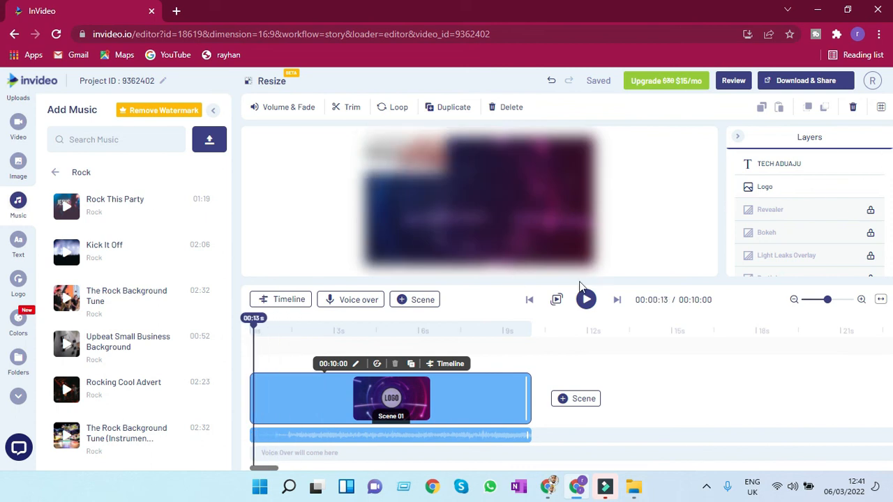
left_click(799, 84)
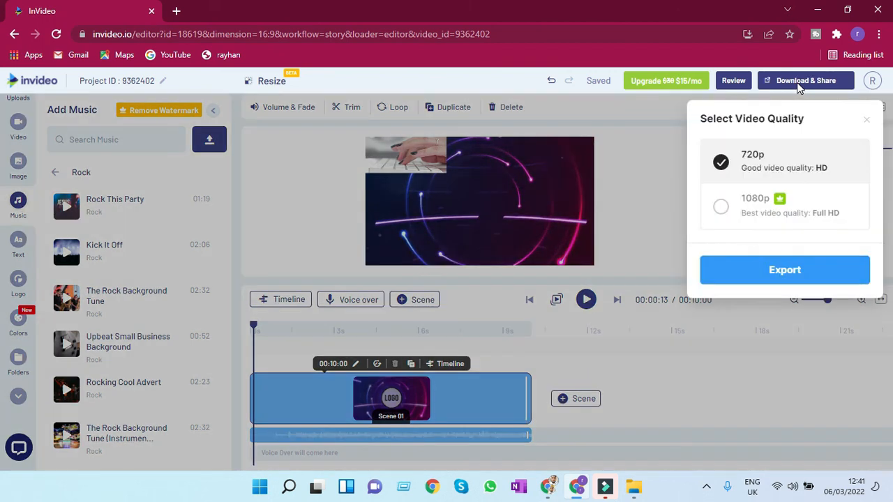
left_click(768, 271)
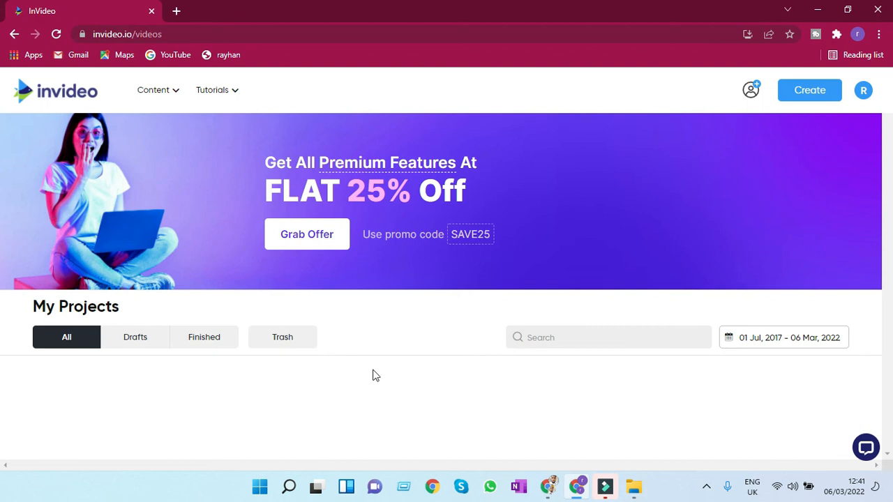
Look through the My Projects page, examining the exported video's rendering status, its download and sharing options, and the other projects.
scroll(381, 375, "down", 5)
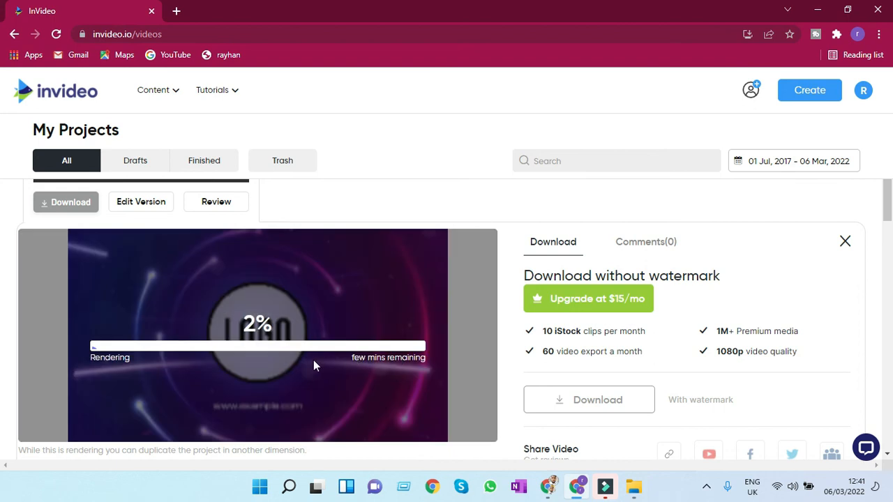
scroll(313, 334, "down", 4)
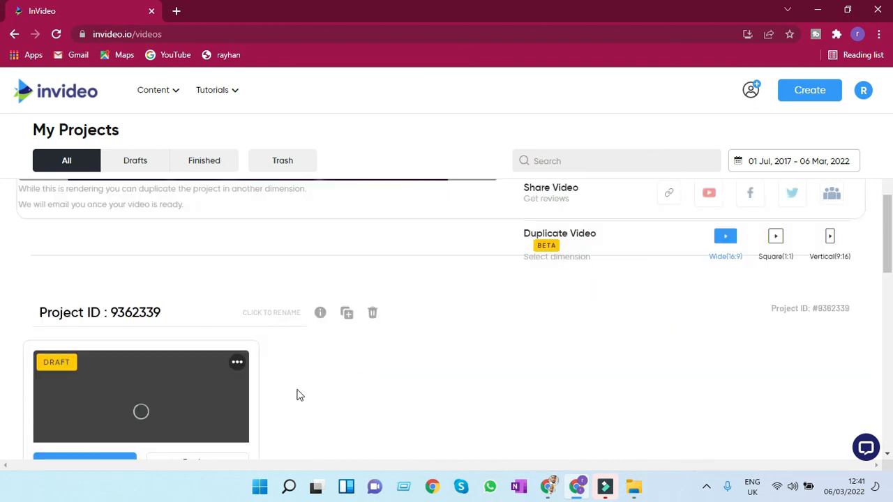
scroll(296, 395, "down", 2)
scroll(284, 357, "down", 7)
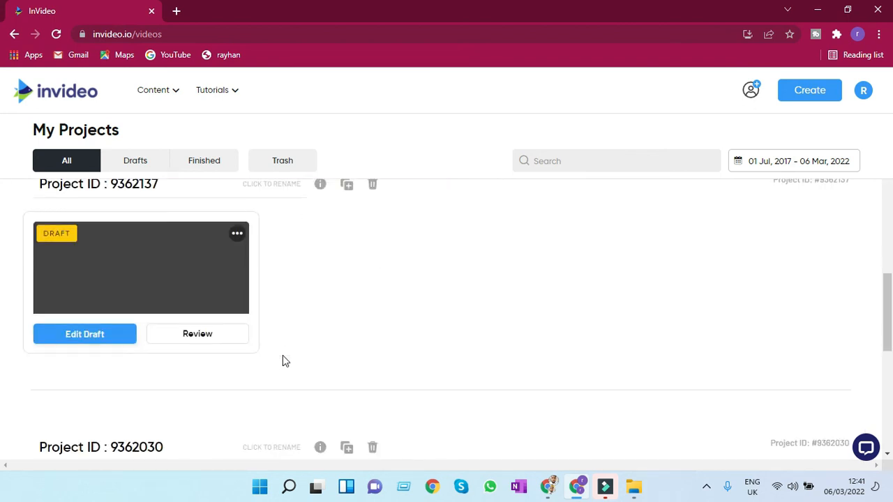
scroll(283, 360, "up", 9)
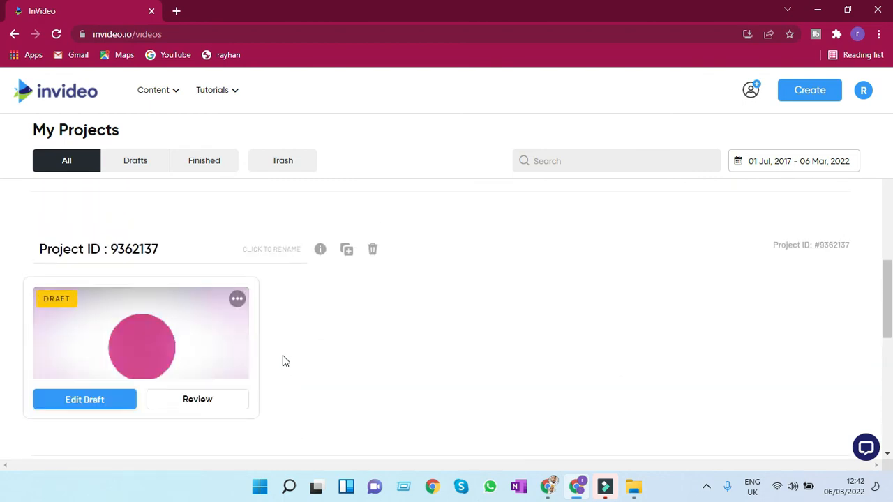
scroll(282, 361, "down", 3)
scroll(282, 361, "down", 9)
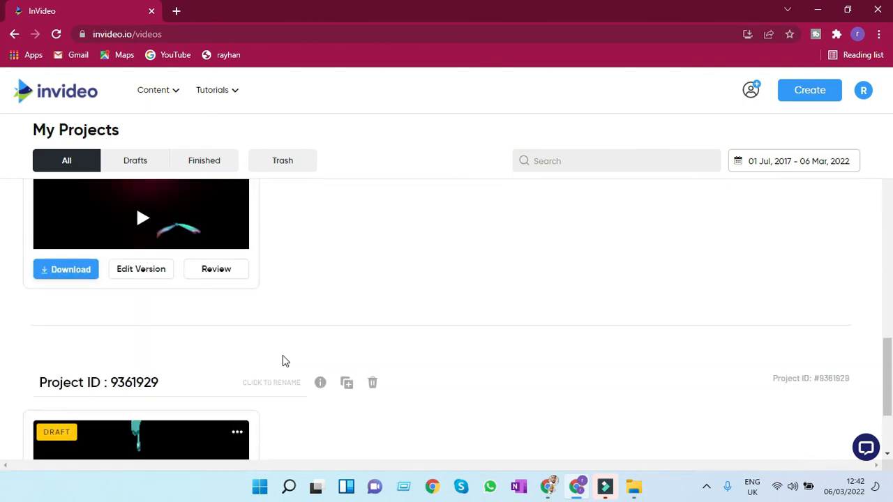
scroll(283, 360, "up", 5)
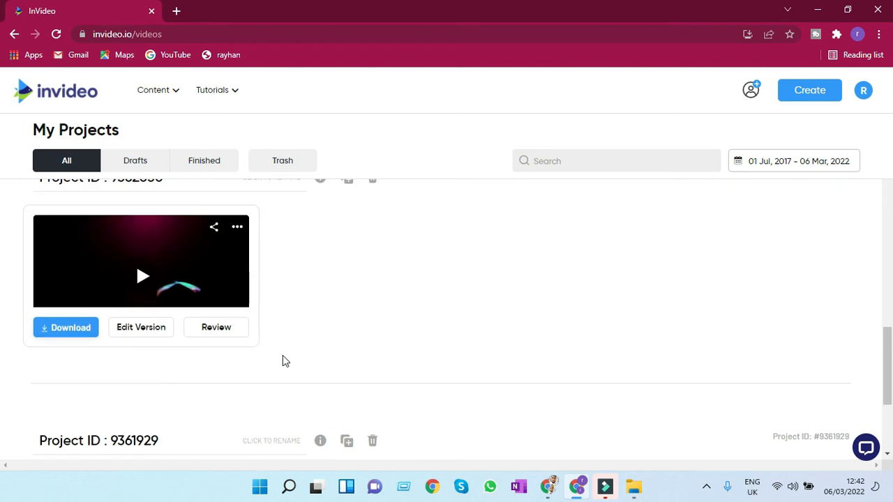
scroll(284, 361, "up", 10)
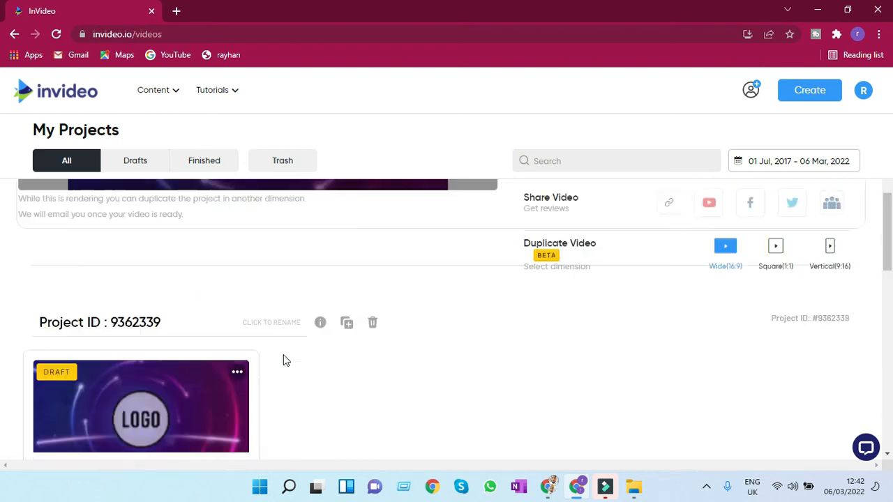
scroll(286, 361, "up", 1)
scroll(286, 360, "down", 5)
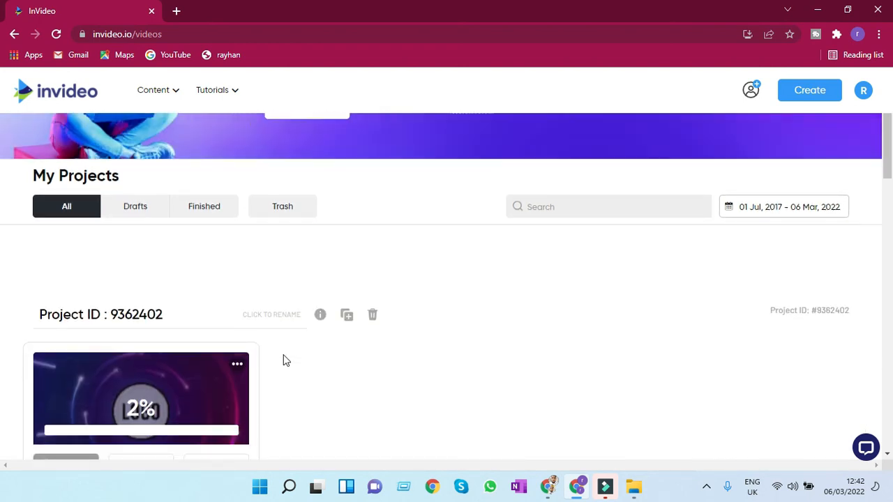
scroll(550, 378, "down", 3)
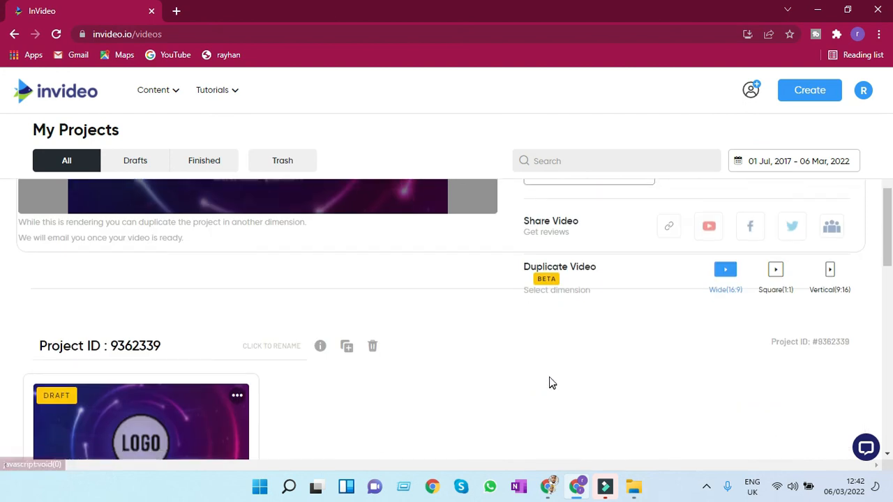
scroll(537, 370, "up", 5)
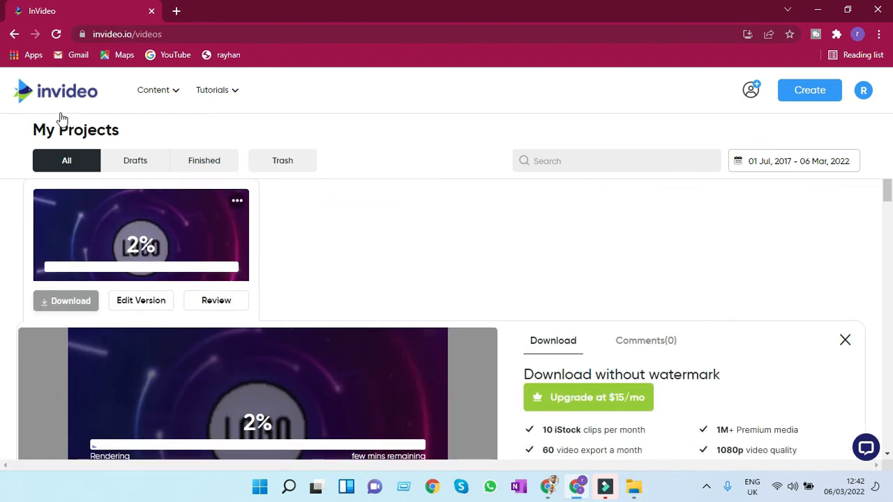